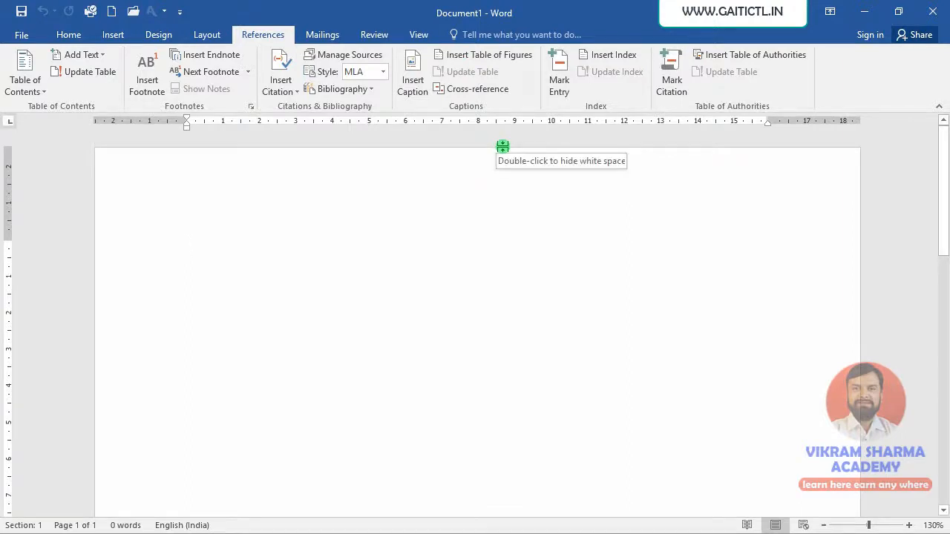
Add three empty paragraphs at the start of the document, followed by a page break to begin a second page
click(405, 267)
key(Return)
key(Return)
key(Return)
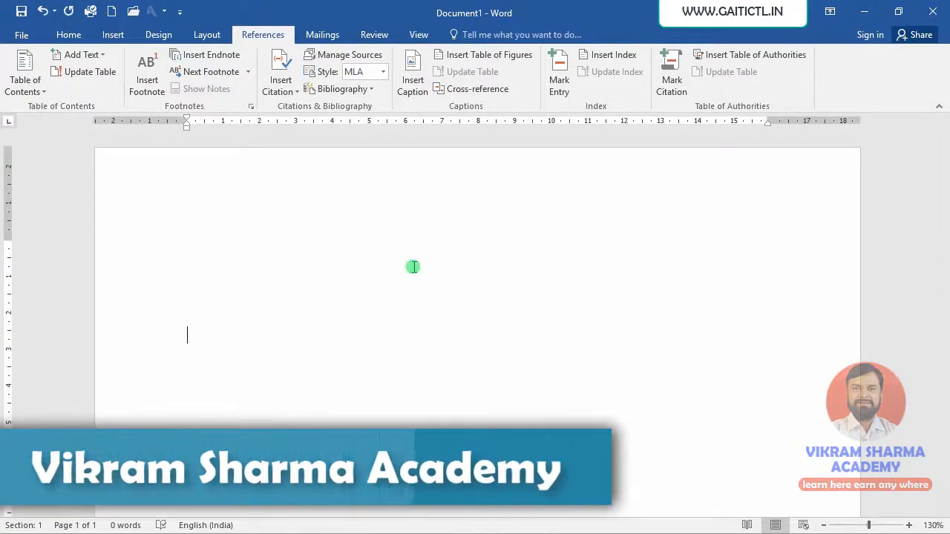
key(ctrl+Return)
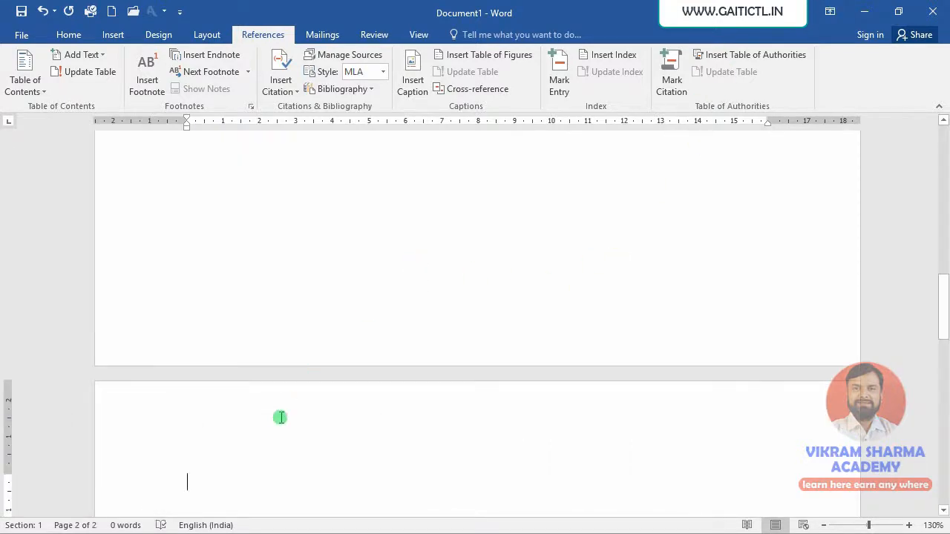
Insert picture 1 from the Wallpapers > Birds folder on Local Disk (E:) at the start of the second page
click(114, 35)
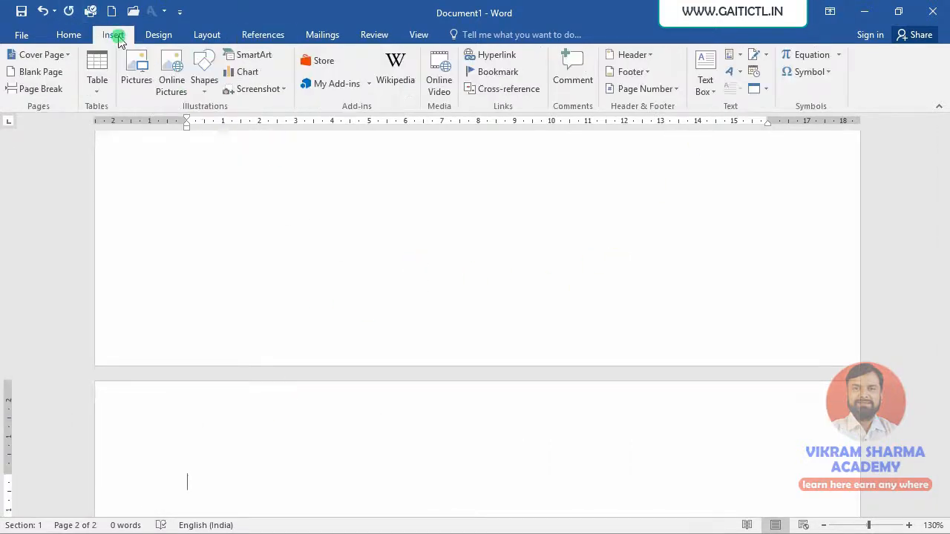
click(137, 70)
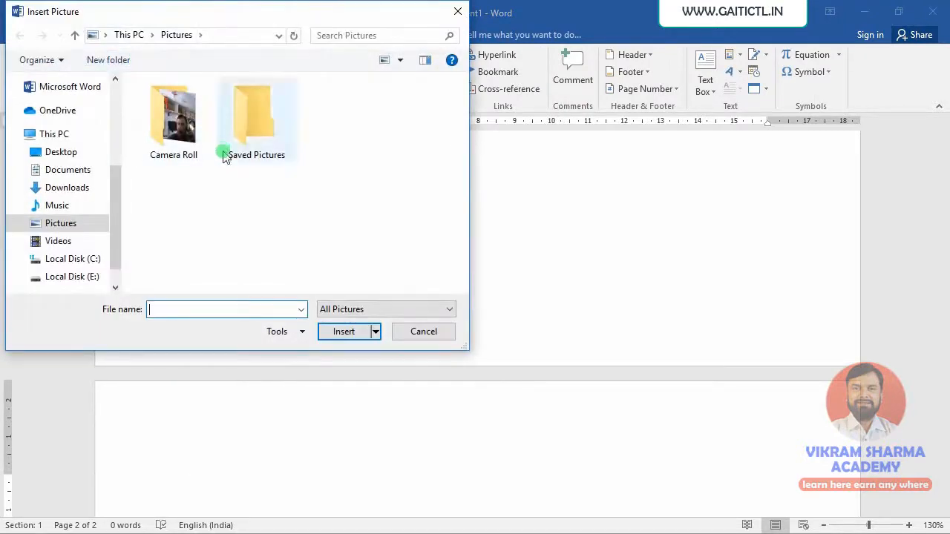
click(87, 276)
scroll(170, 259, down, 5)
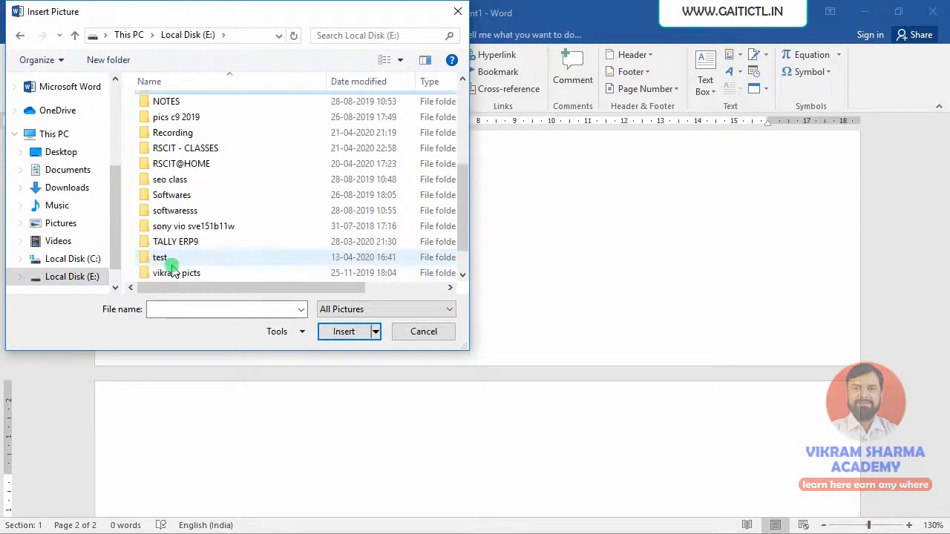
double_click(176, 259)
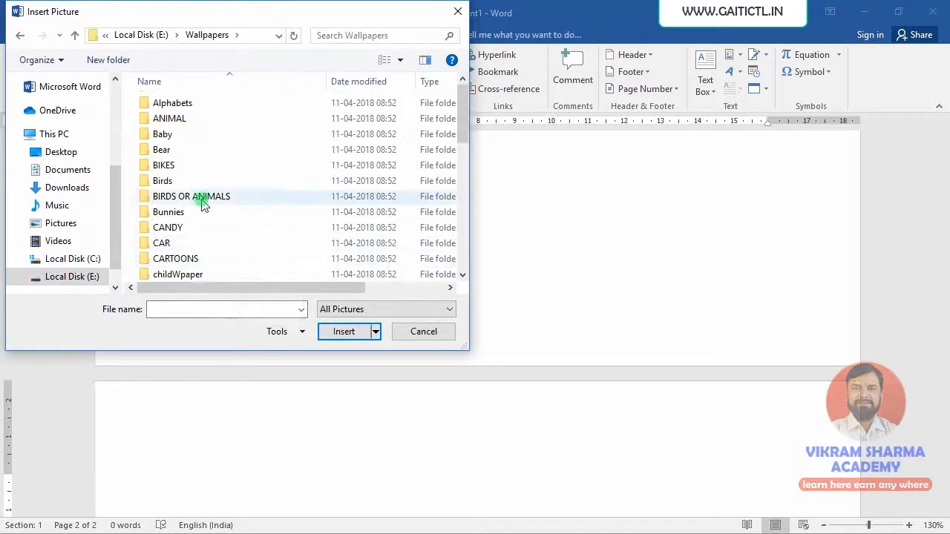
double_click(166, 182)
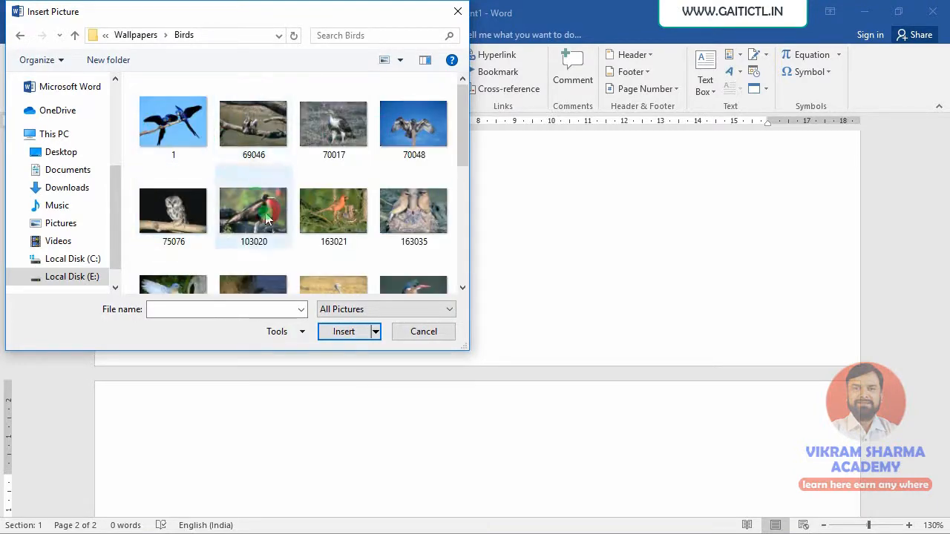
click(190, 140)
double_click(190, 140)
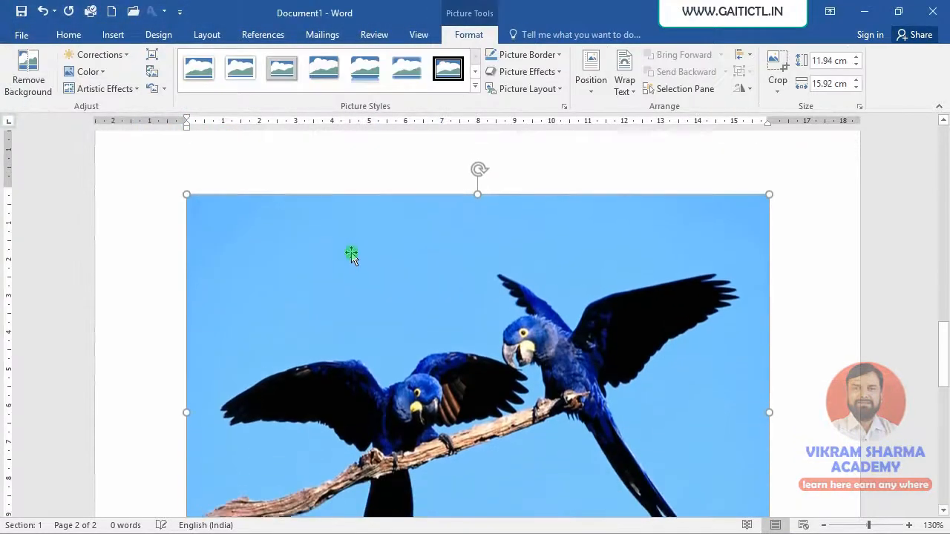
Shrink the parrot picture proportionally to about 3.57 cm high and 4.75 cm wide
drag(766, 184, 349, 325)
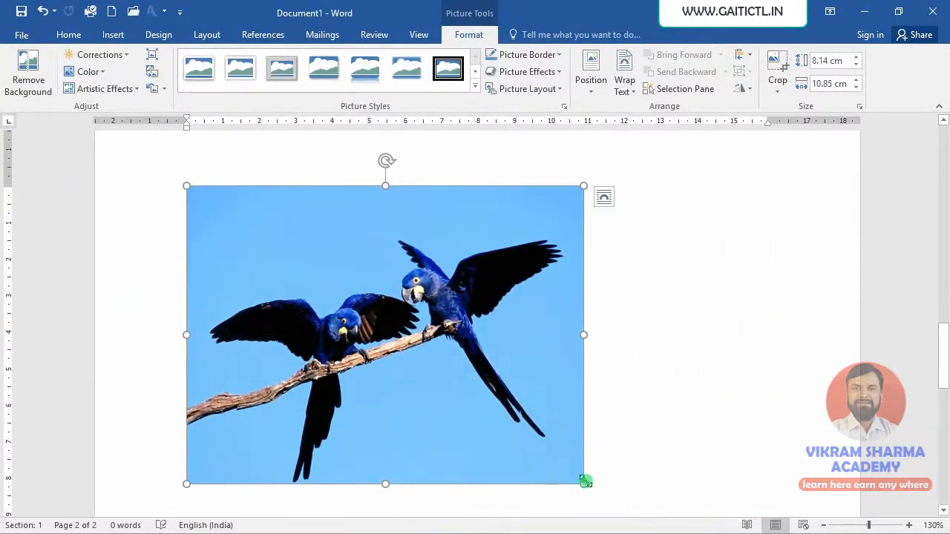
drag(585, 482, 360, 277)
scroll(312, 217, down, 2)
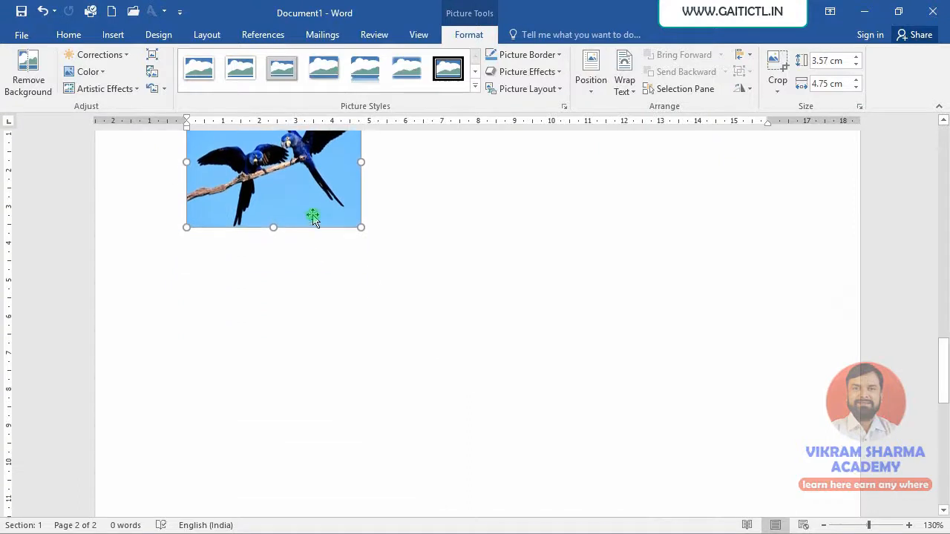
Duplicate the parrot picture and place the copy below the original, separated by an empty line
drag(313, 217, 380, 346)
scroll(476, 327, down, 1)
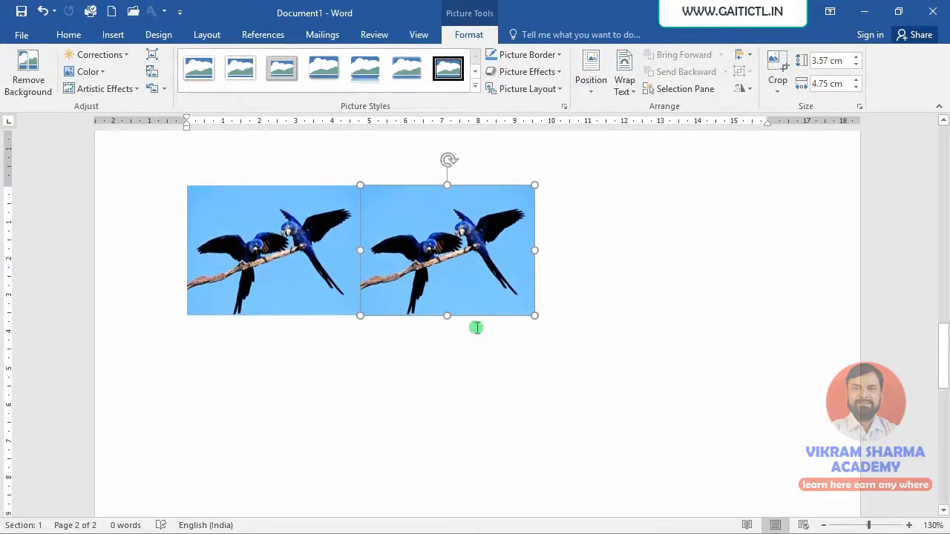
click(480, 265)
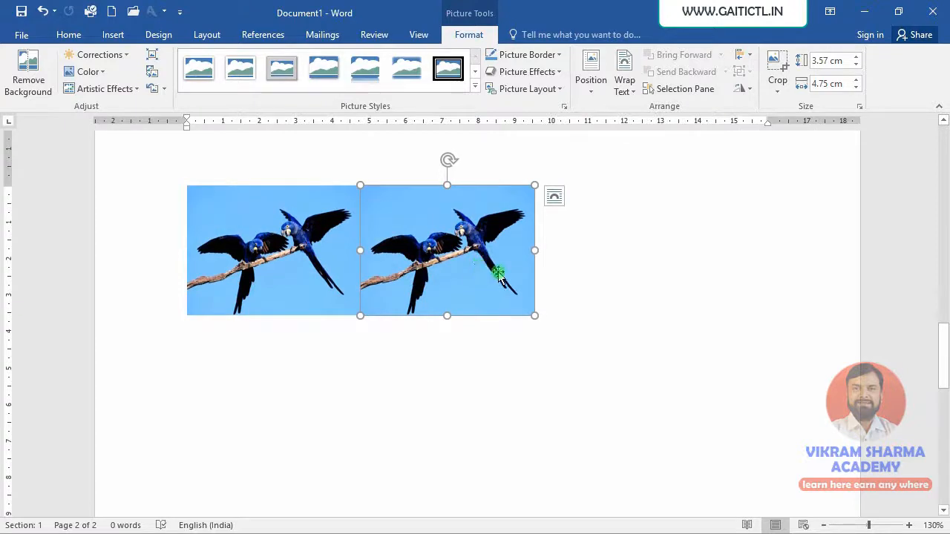
click(547, 305)
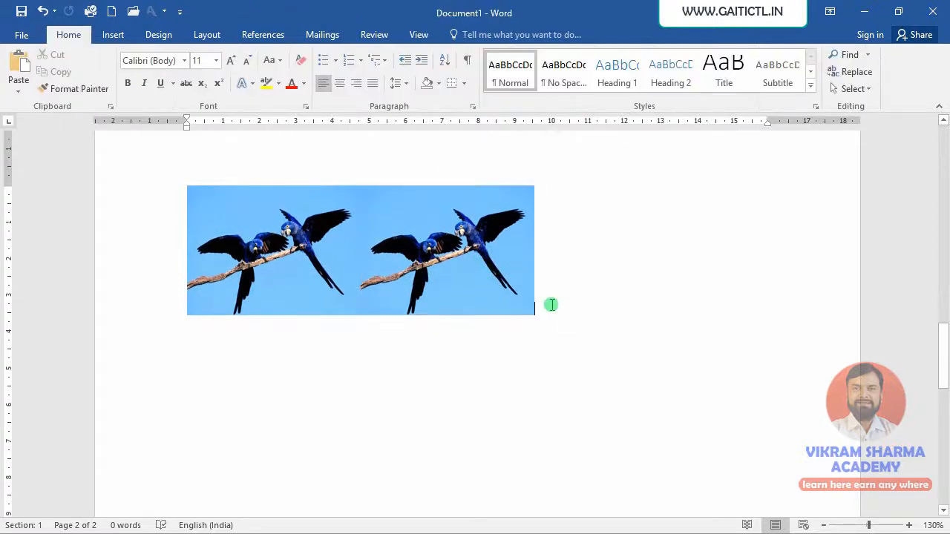
key(Return)
key(Return)
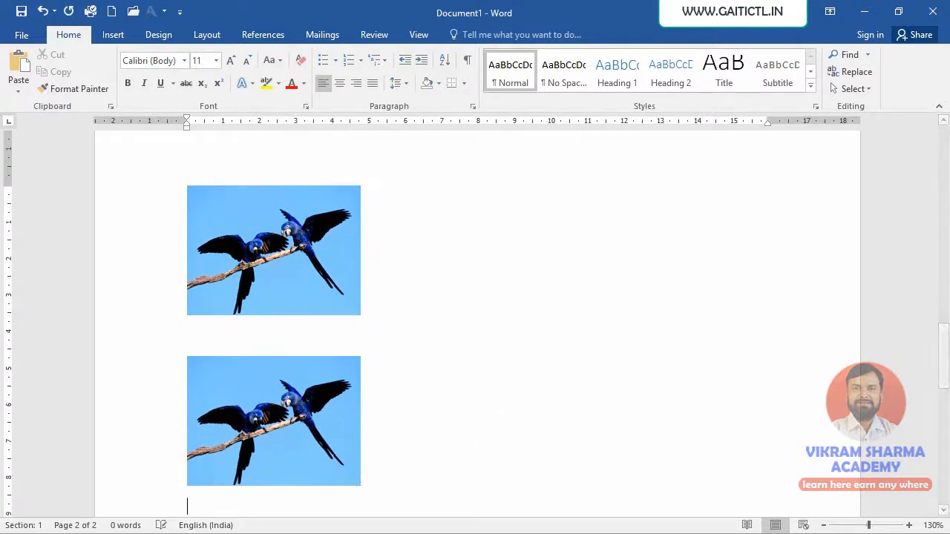
Copy the second parrot picture to the empty line below it as a third picture
scroll(448, 451, down, 4)
click(265, 291)
drag(265, 291, 263, 443)
Replace the second parrot picture with the red rose image from a Bing search for "rose"
click(319, 260)
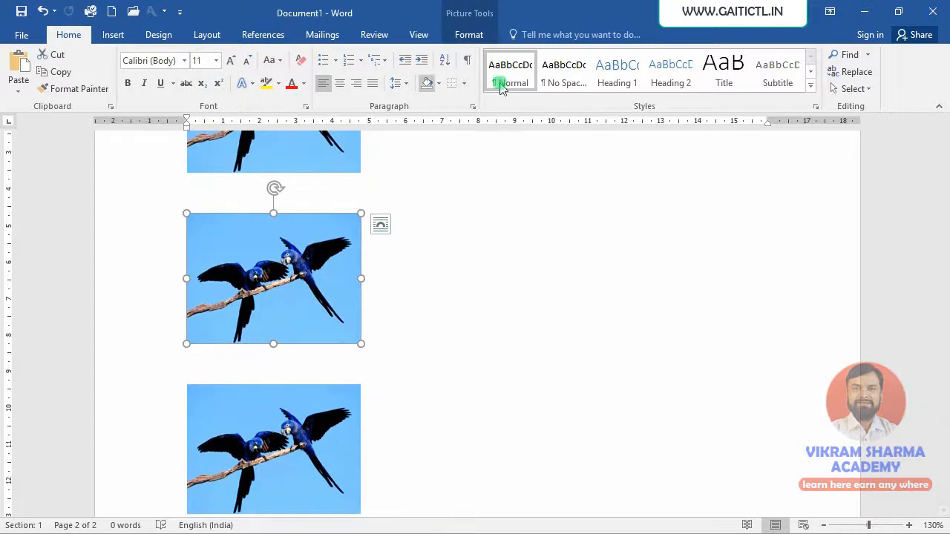
click(468, 34)
click(75, 72)
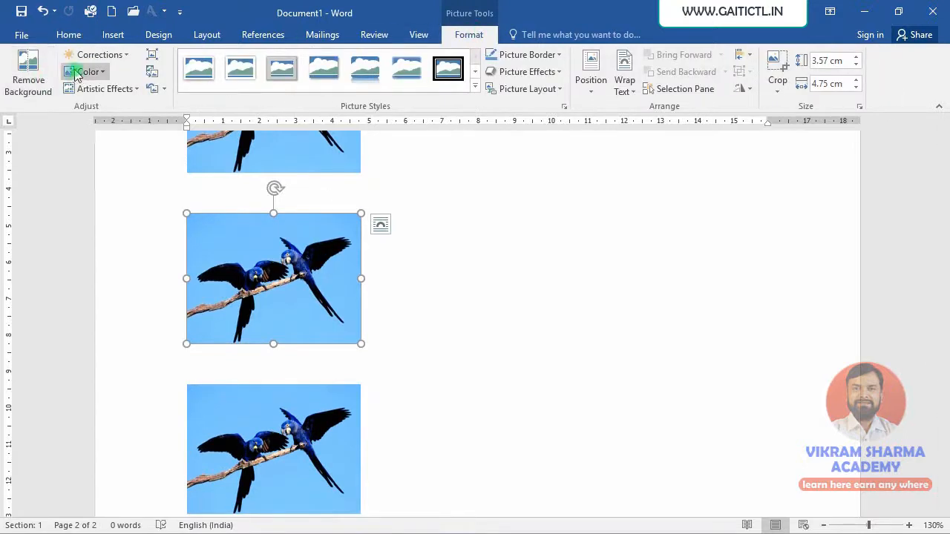
click(152, 72)
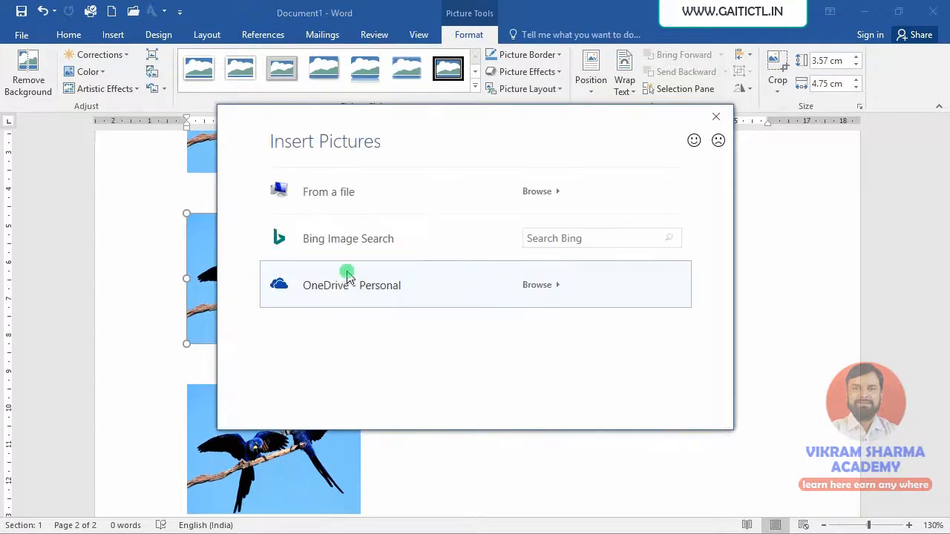
click(632, 244)
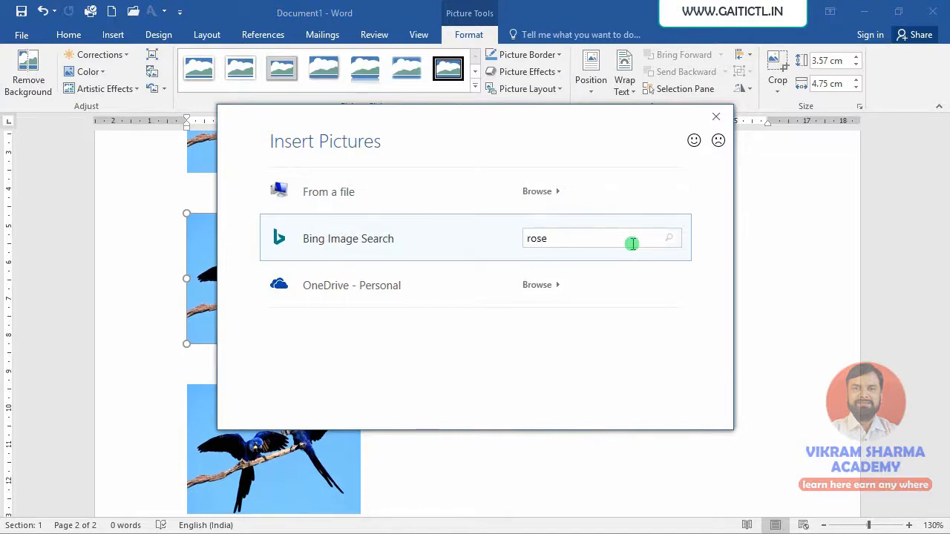
key(Return)
click(608, 256)
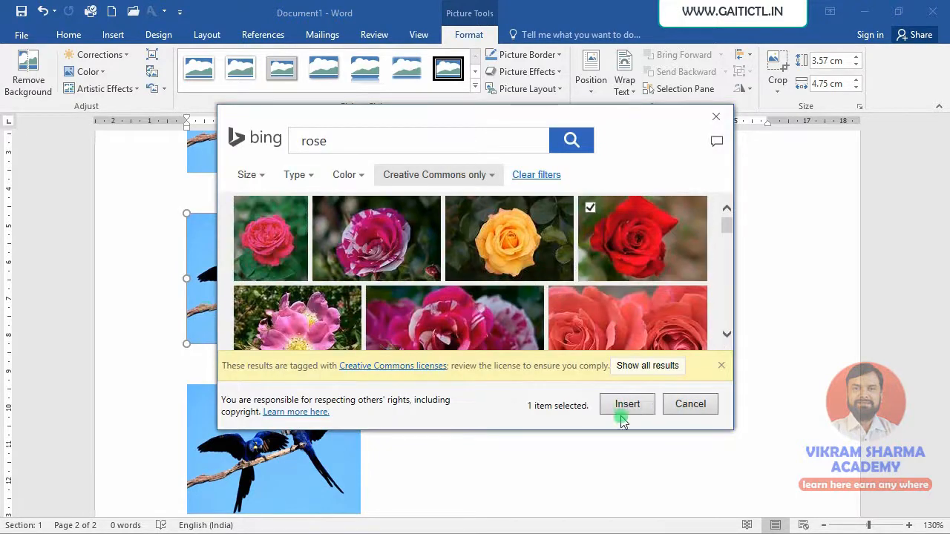
click(622, 416)
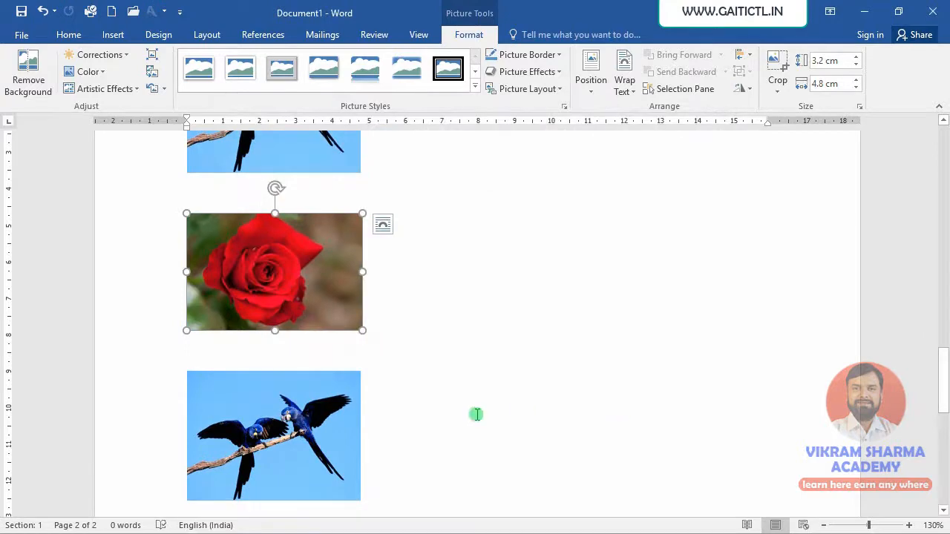
Replace the third picture with file 011 from the Wallpapers > CARTOONS folder
click(330, 434)
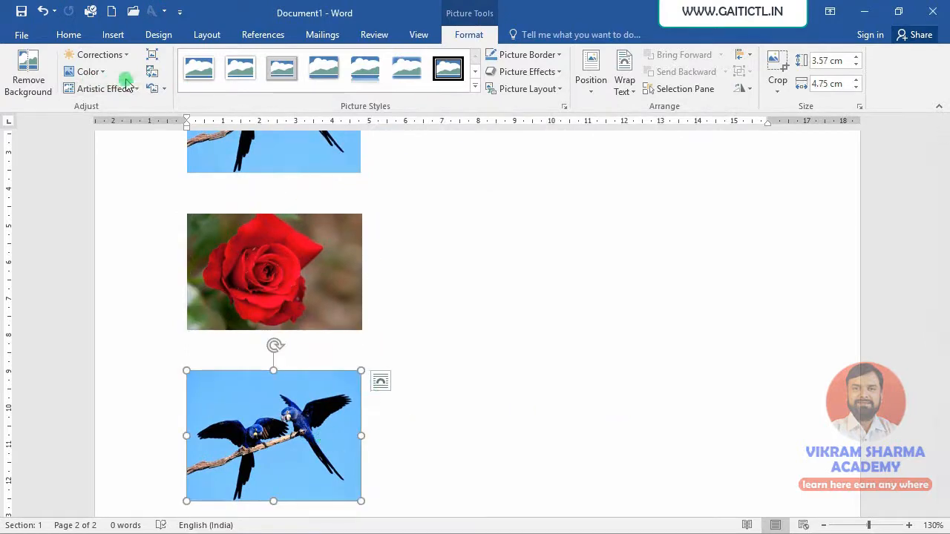
click(151, 74)
click(345, 208)
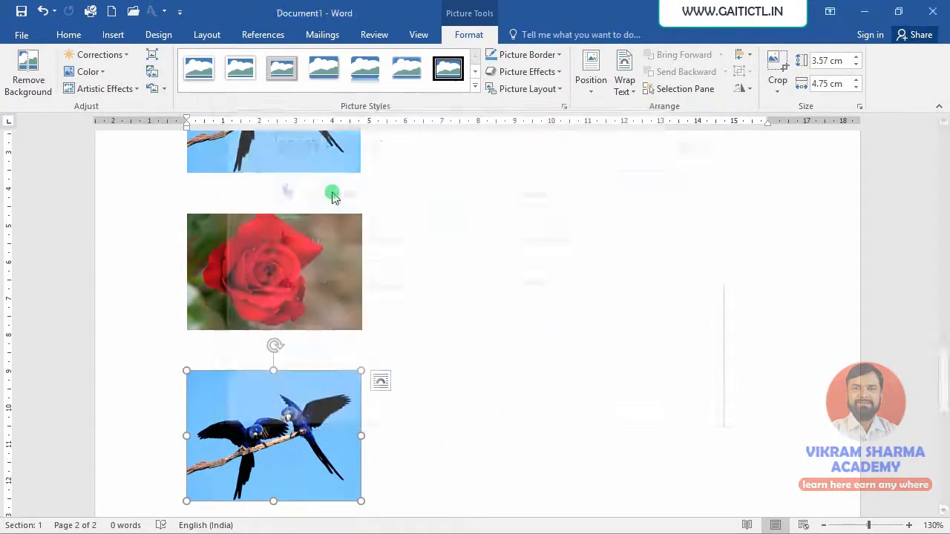
click(148, 34)
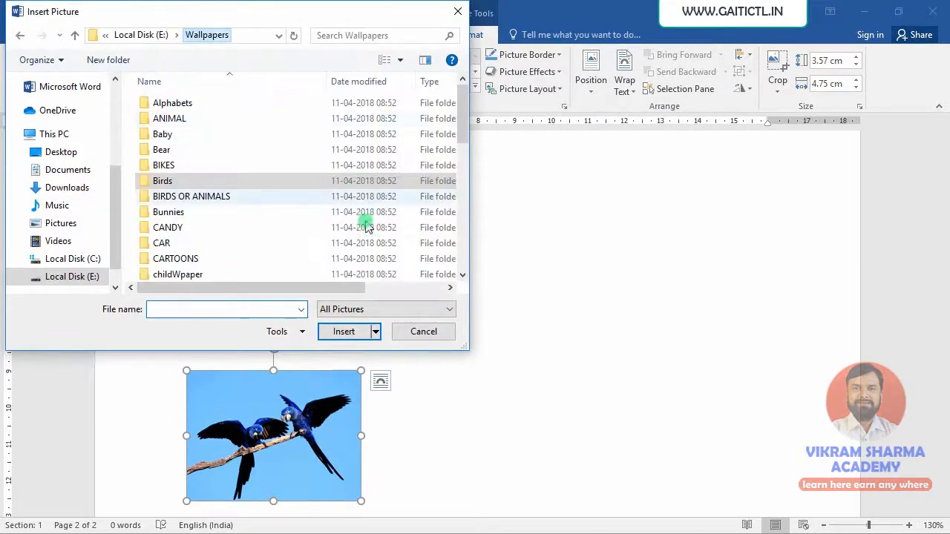
double_click(182, 264)
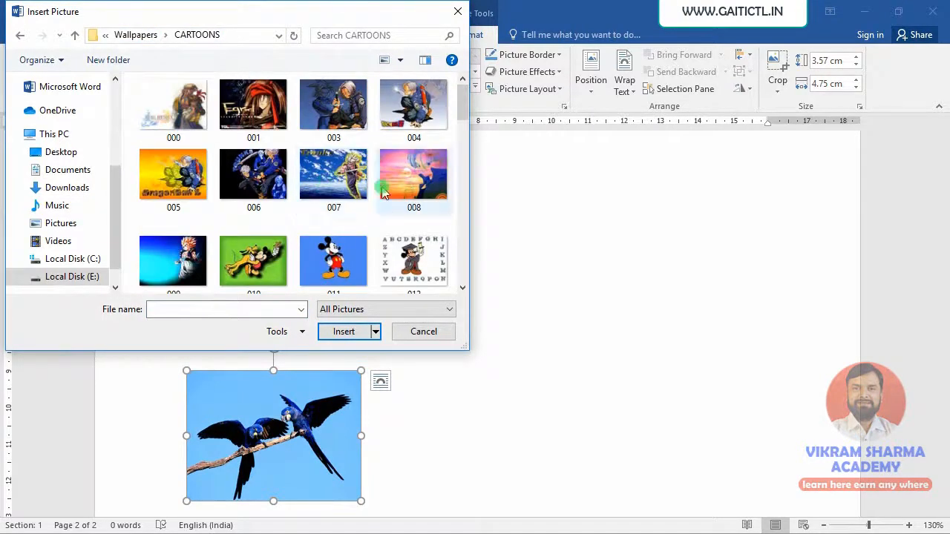
double_click(361, 282)
scroll(430, 344, down, 3)
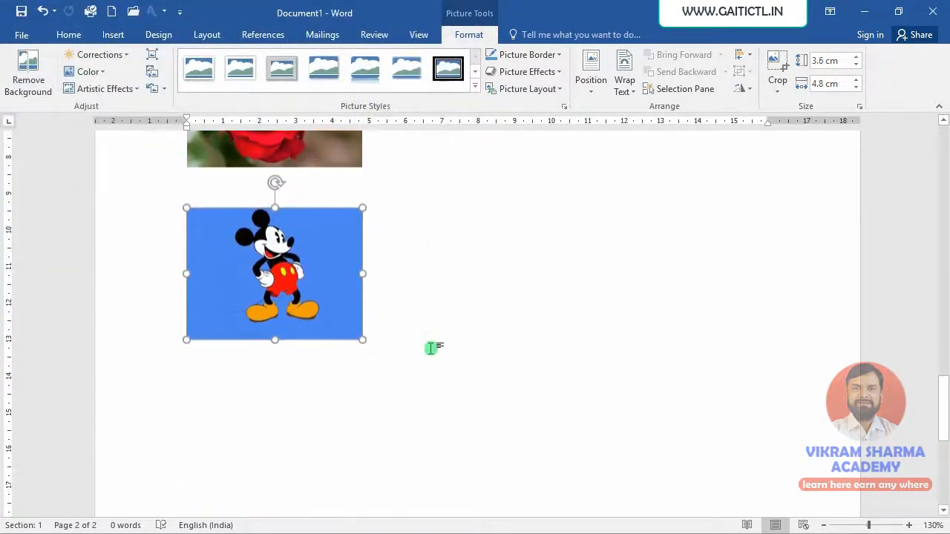
Add an empty line after the Mickey Mouse picture and place a copy of the picture below it
click(403, 324)
key(Return)
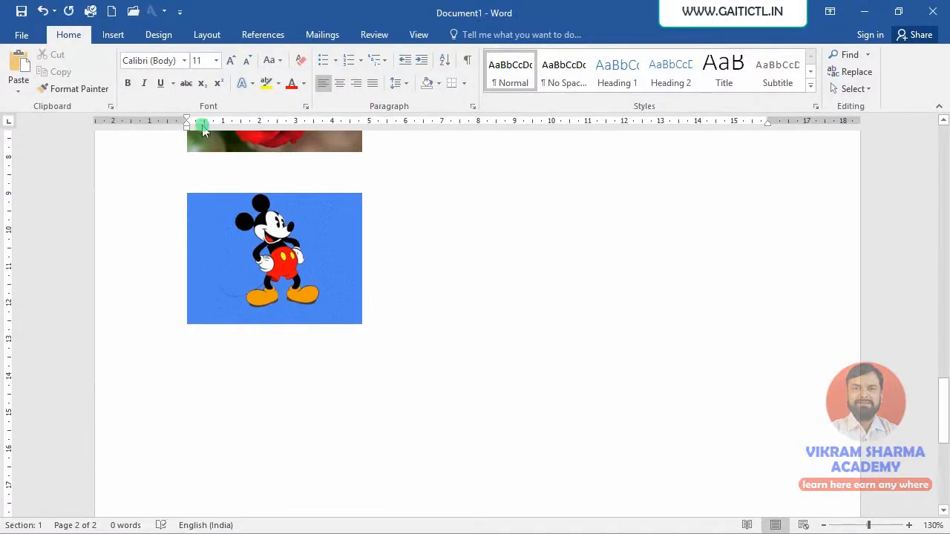
click(111, 37)
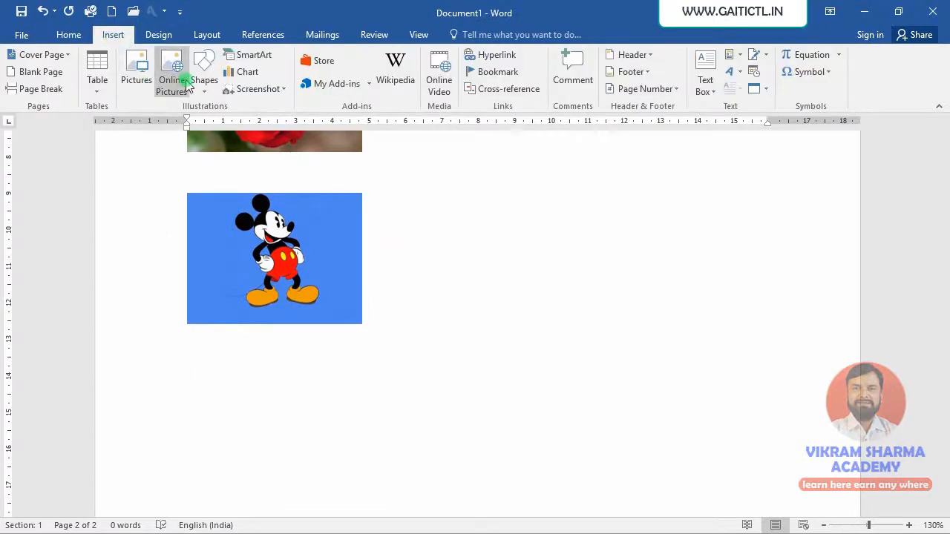
click(271, 250)
drag(271, 250, 261, 375)
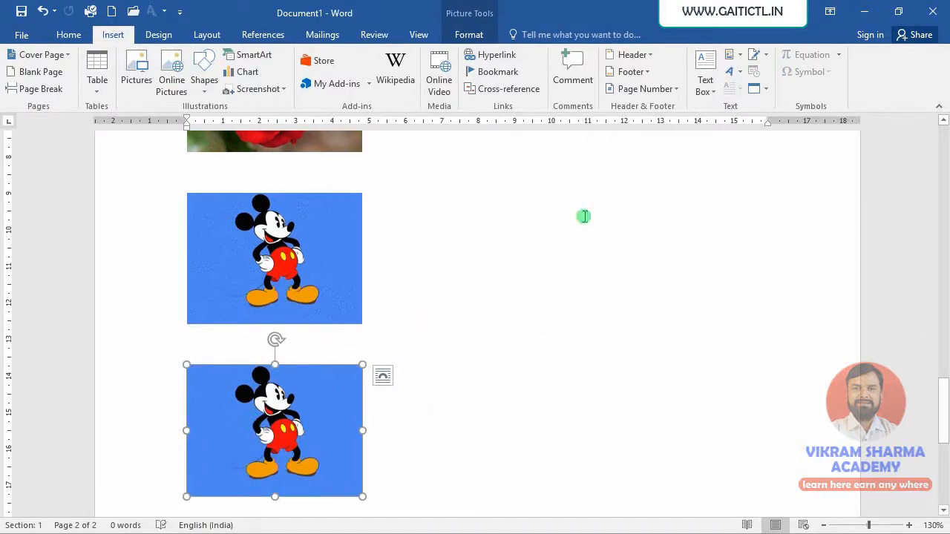
Replace the lower Mickey Mouse picture with file 003 from the CARTOONS folder
click(473, 34)
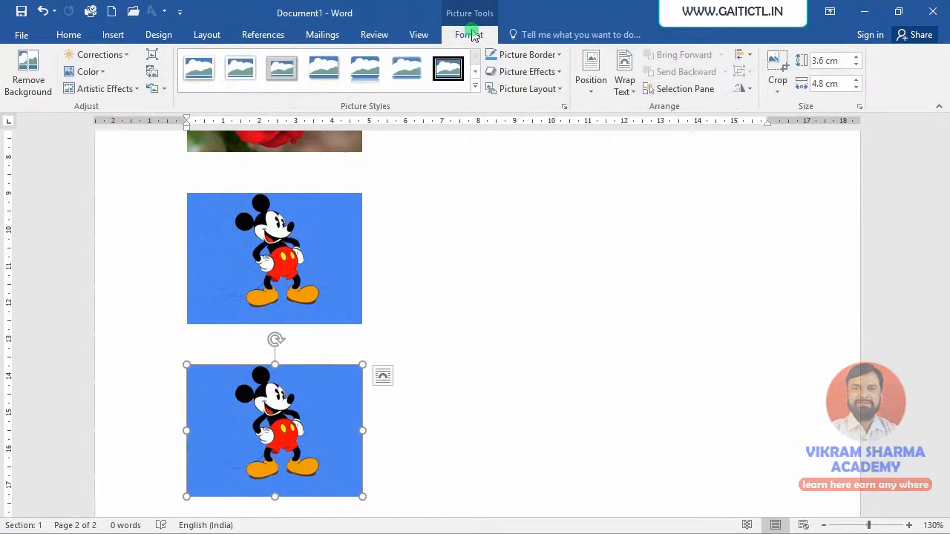
click(158, 77)
click(345, 202)
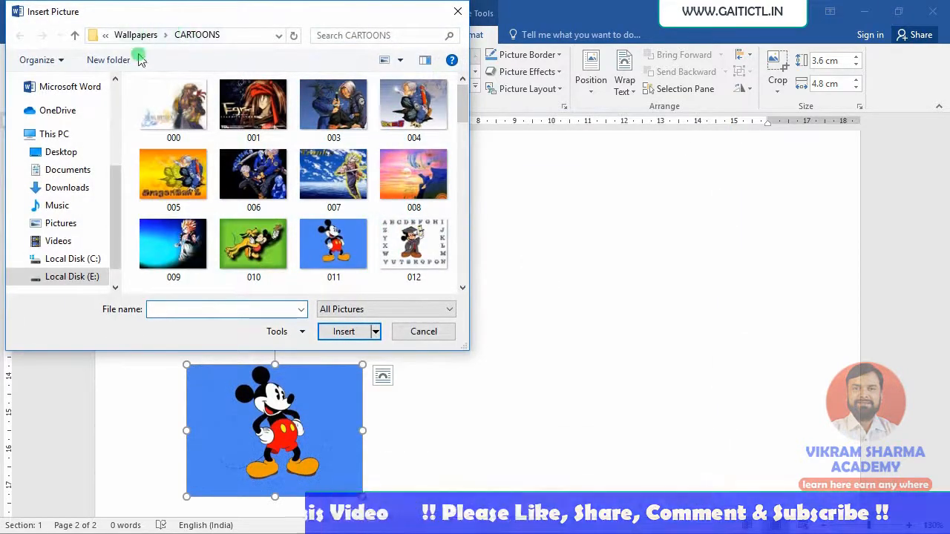
double_click(361, 120)
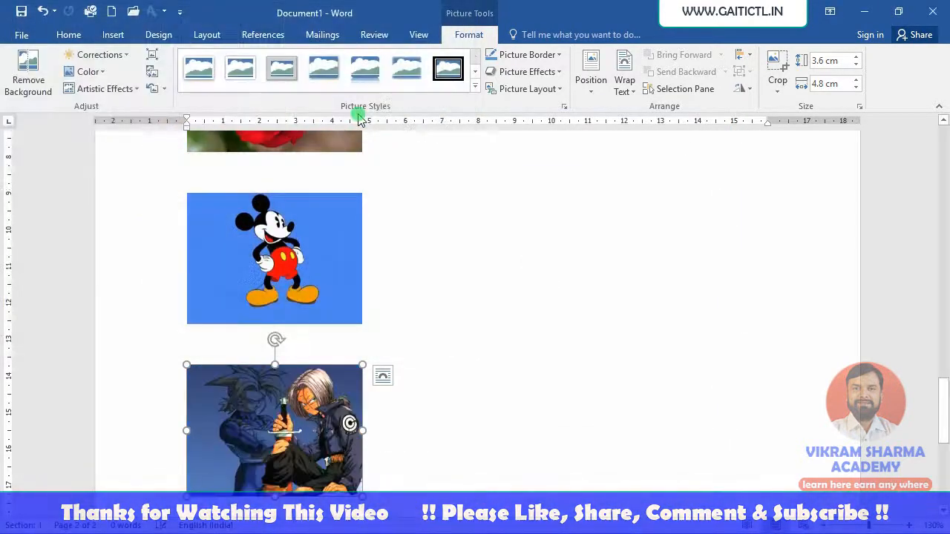
click(494, 258)
Start a caption for the parrot picture and create a new caption label named Image
scroll(494, 258, up, 6)
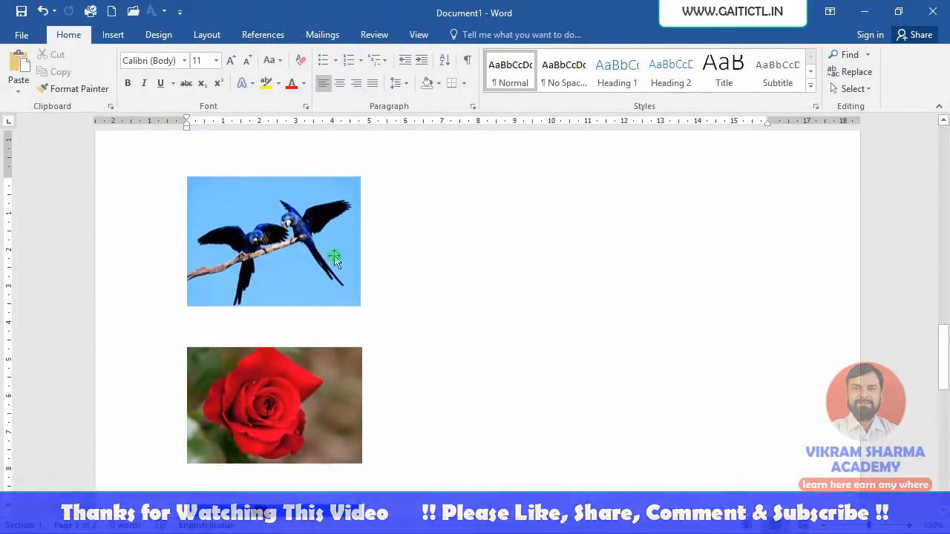
scroll(444, 266, up, 3)
scroll(453, 264, down, 3)
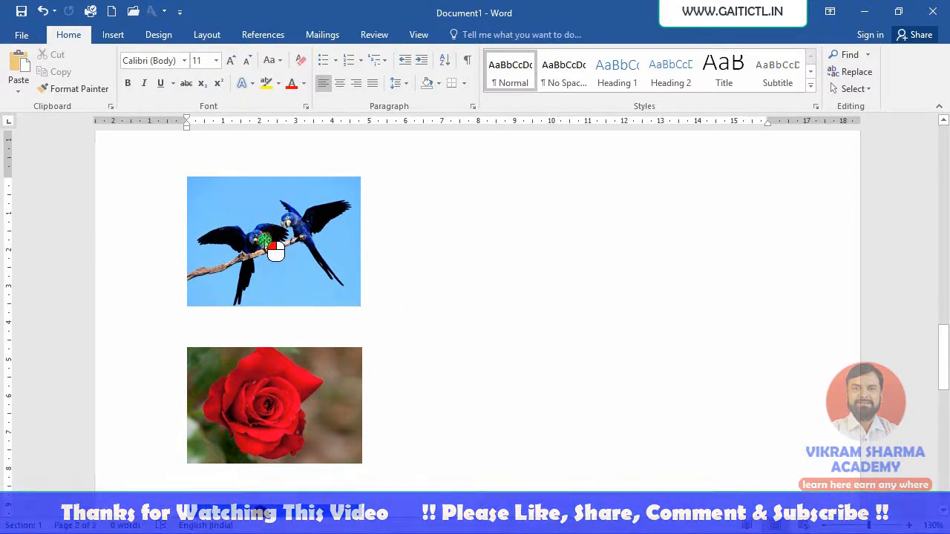
click(264, 250)
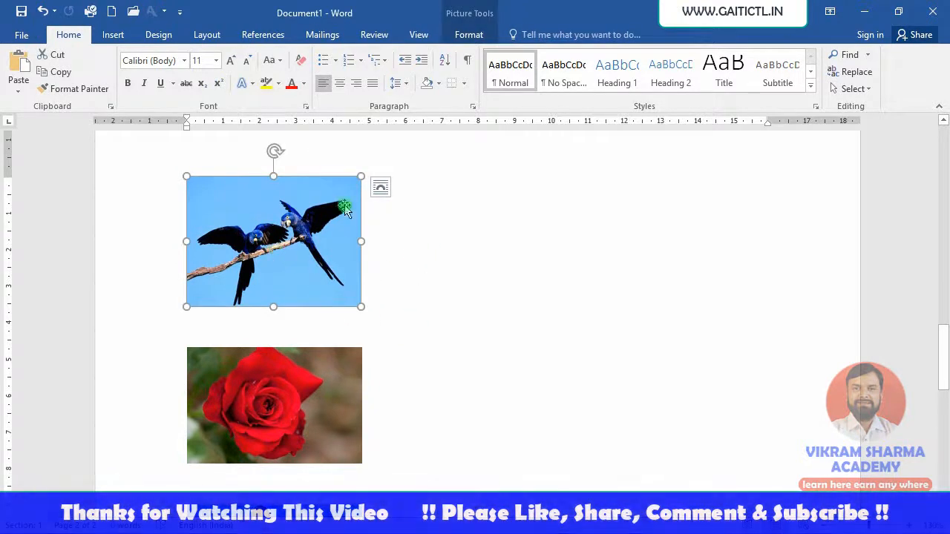
click(267, 37)
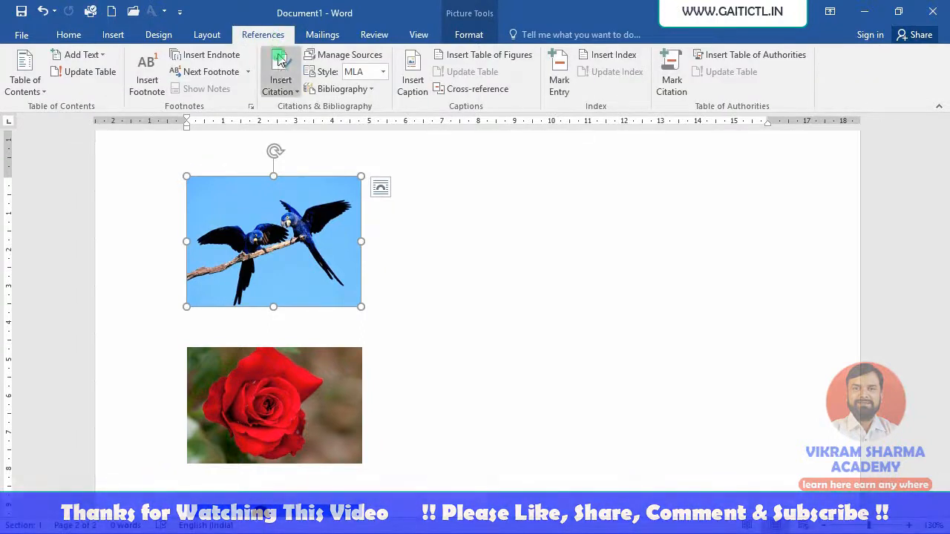
click(413, 71)
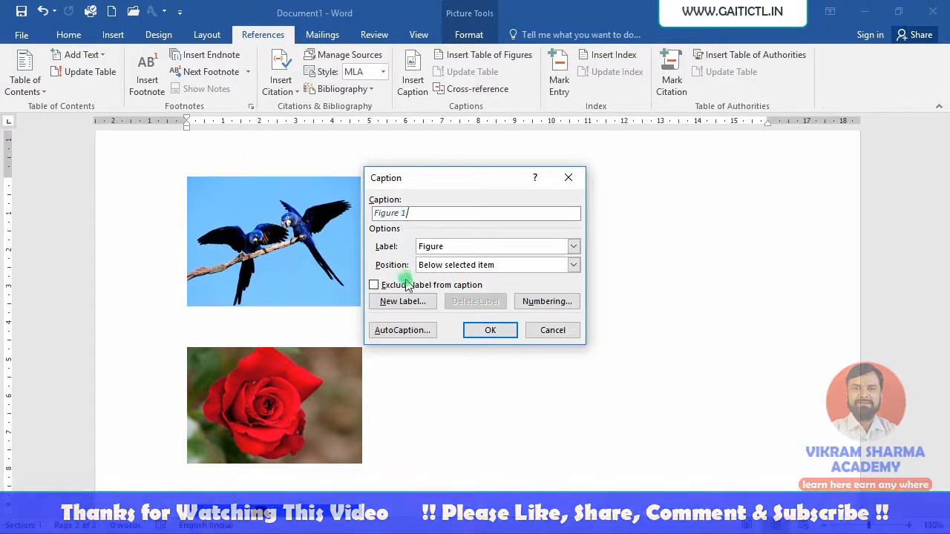
click(410, 305)
click(445, 267)
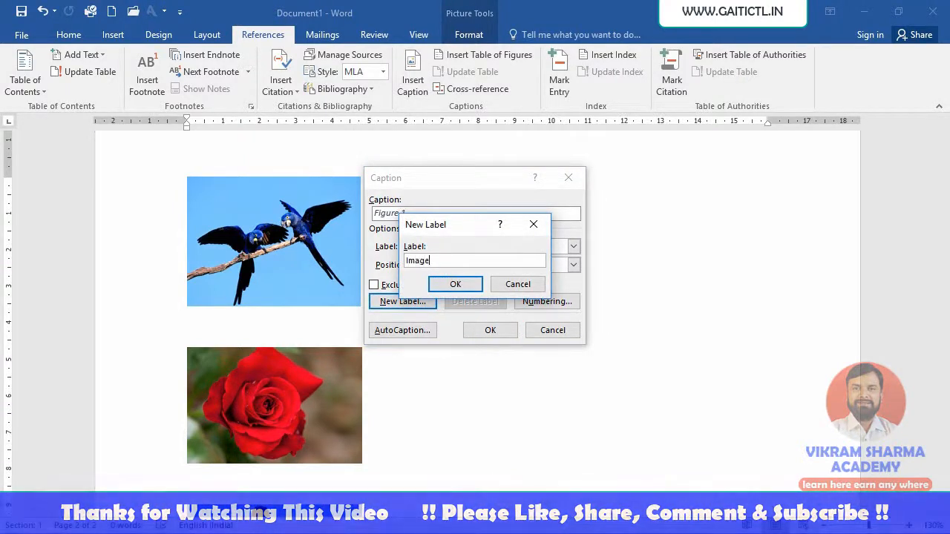
click(460, 287)
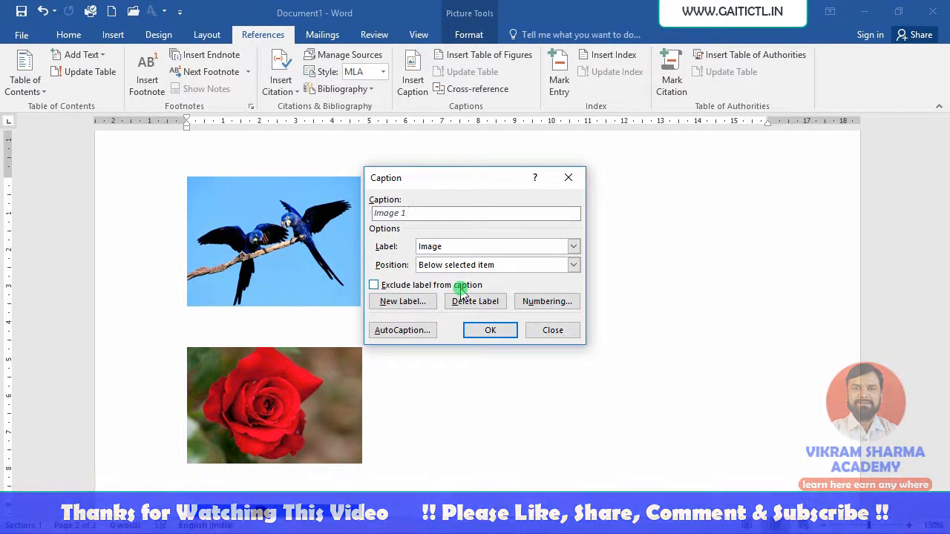
Keep the Image label and insert the caption below the parrot picture
click(566, 248)
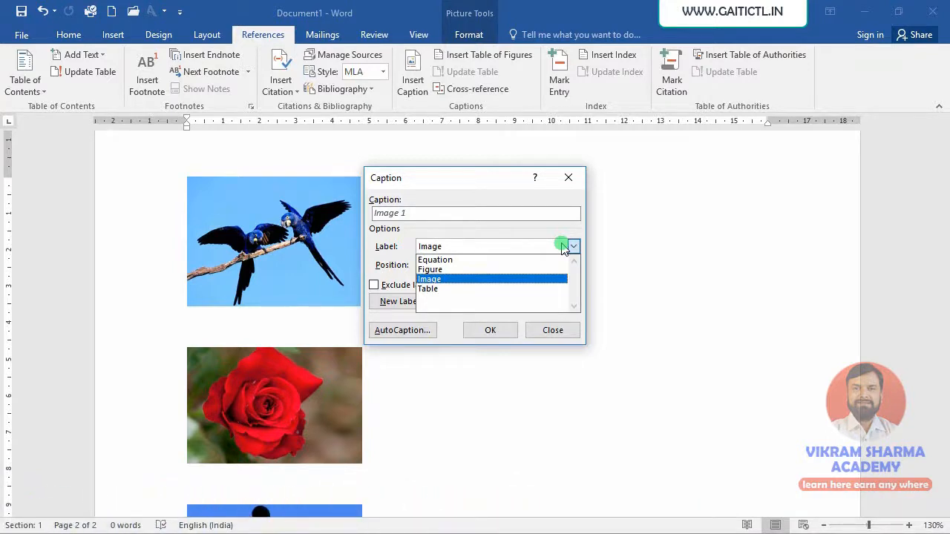
click(566, 248)
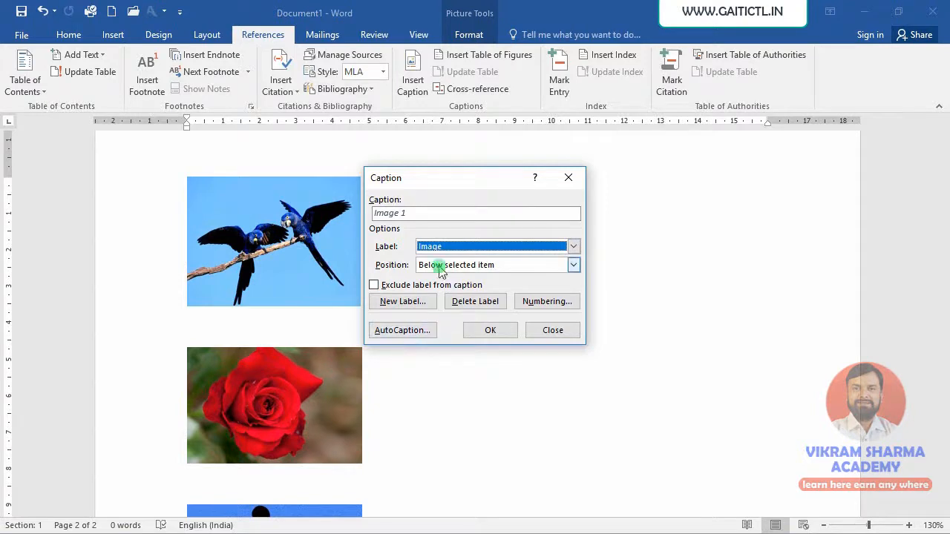
click(498, 332)
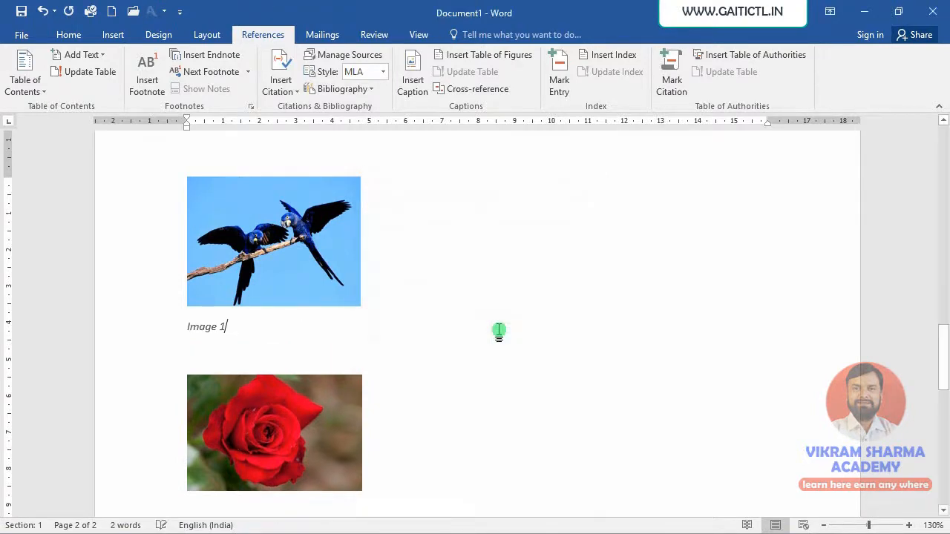
Insert a numbered caption with the Image label below the red rose picture
scroll(427, 376, down, 3)
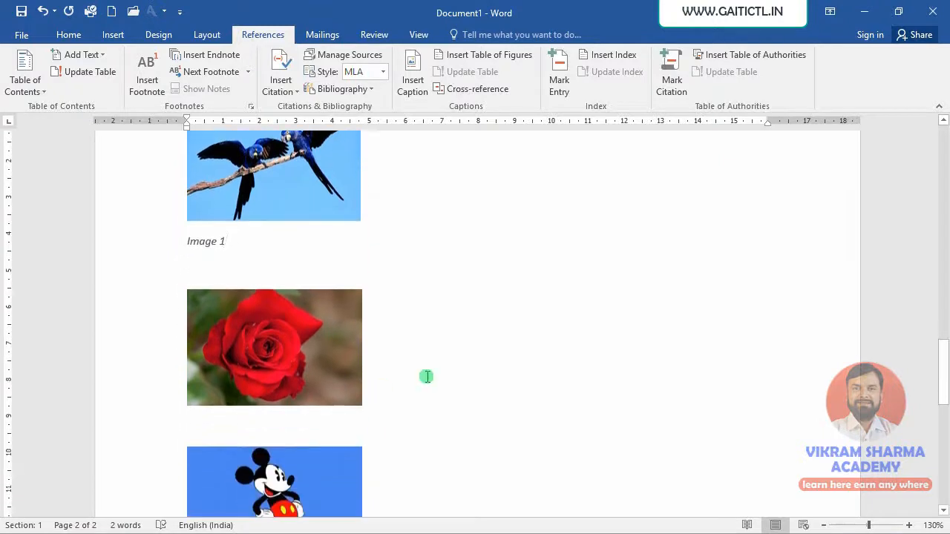
click(279, 382)
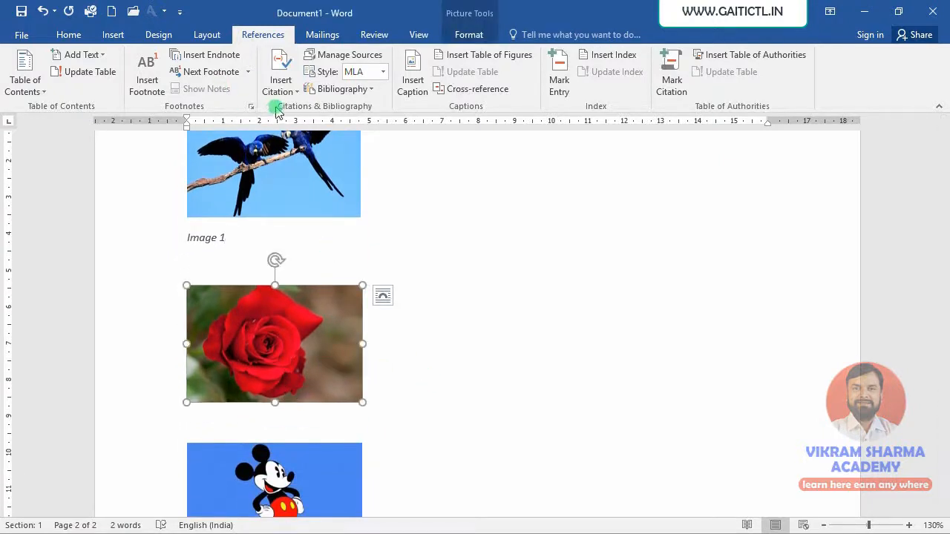
click(416, 75)
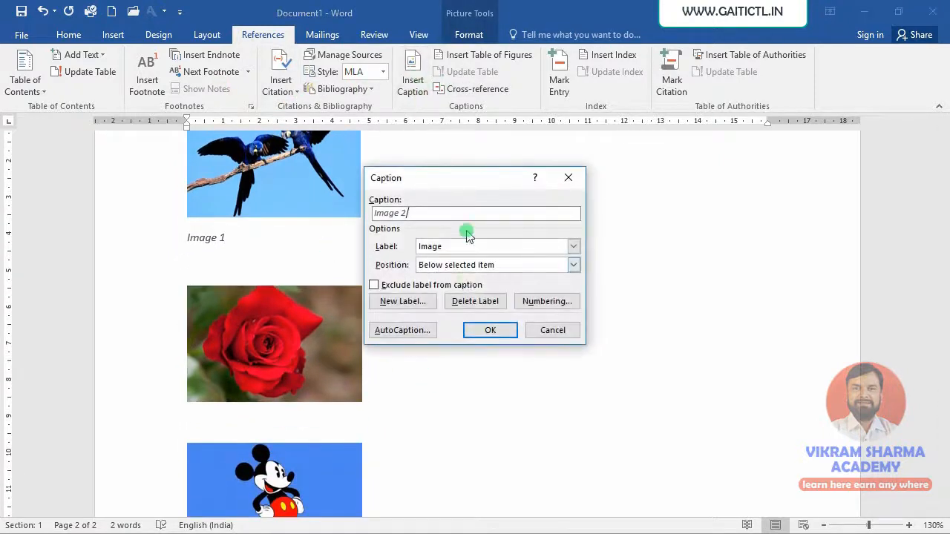
click(481, 331)
Insert a numbered caption with the Image label below the Mickey Mouse picture
scroll(482, 333, down, 9)
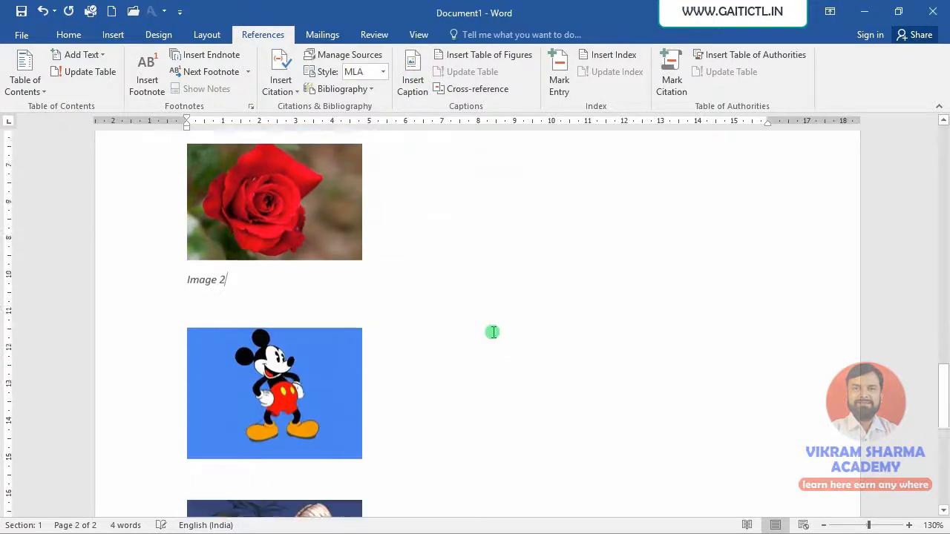
click(340, 234)
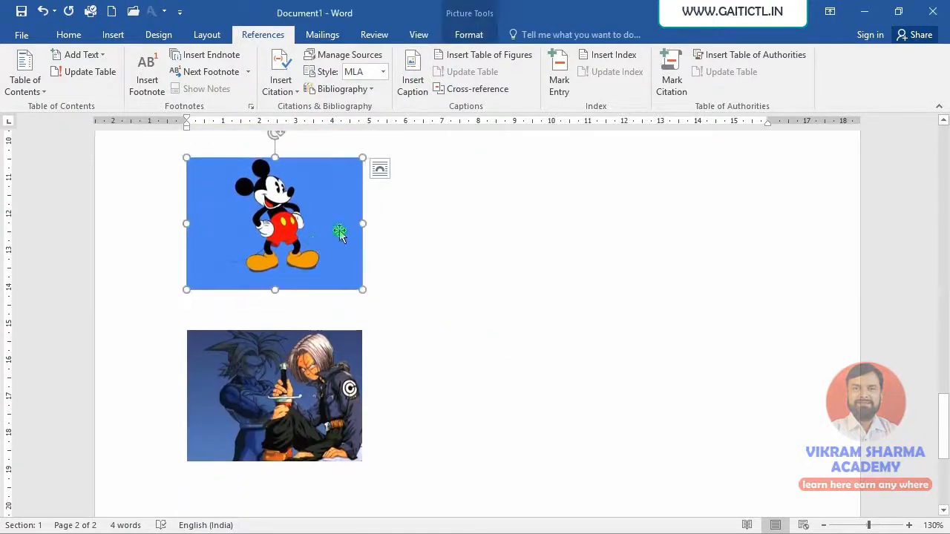
click(412, 80)
click(491, 331)
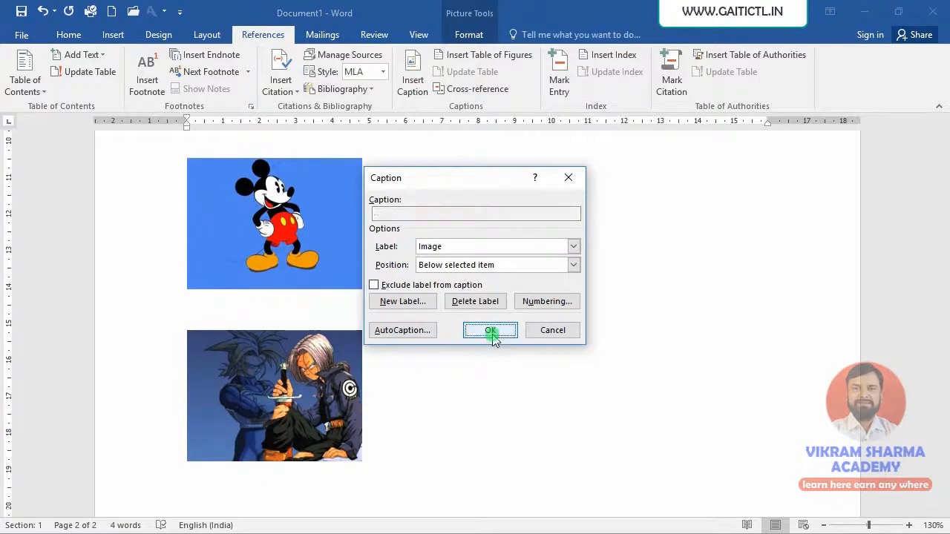
Add a numbered Image caption below the last picture, the cartoon swordsman
scroll(491, 337, down, 3)
click(257, 350)
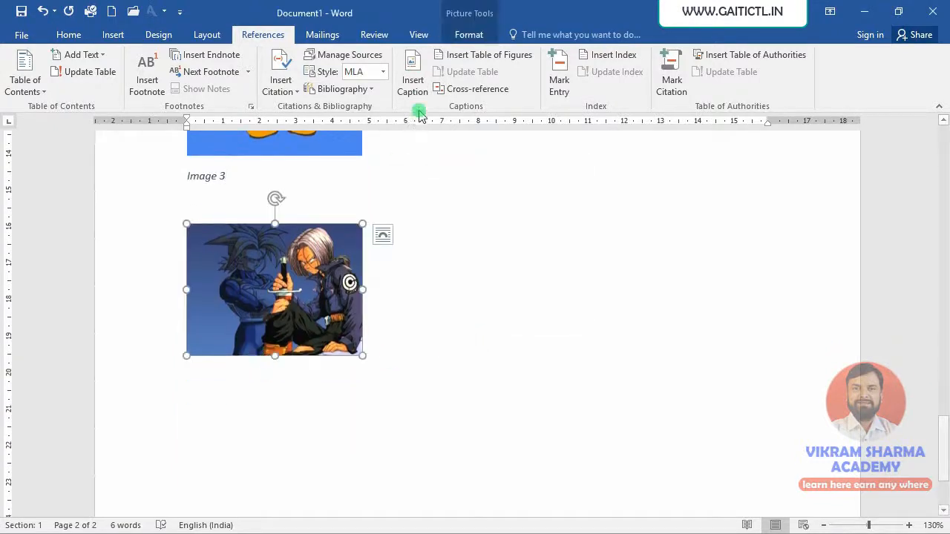
click(412, 82)
click(491, 332)
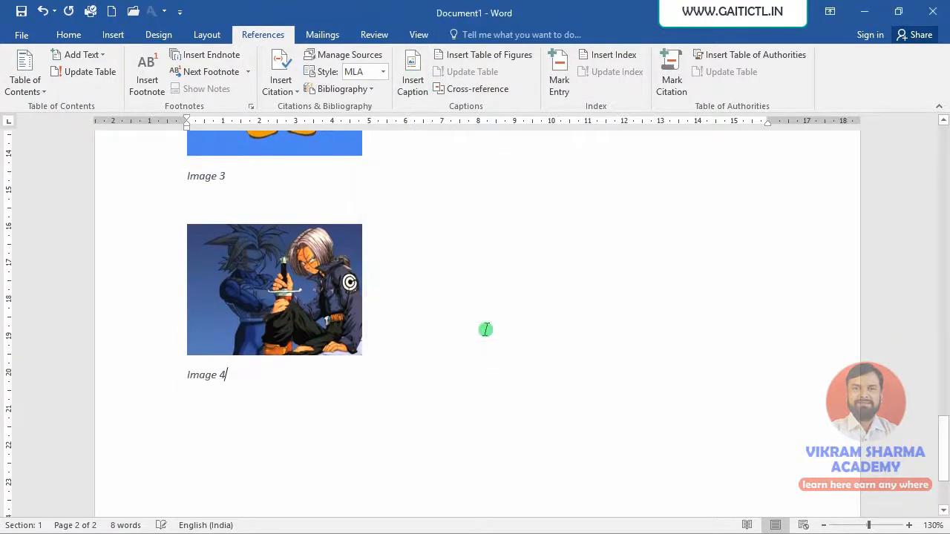
Add an empty line after the Image 2 caption and place a copy of the rose picture there
scroll(490, 329, down, 3)
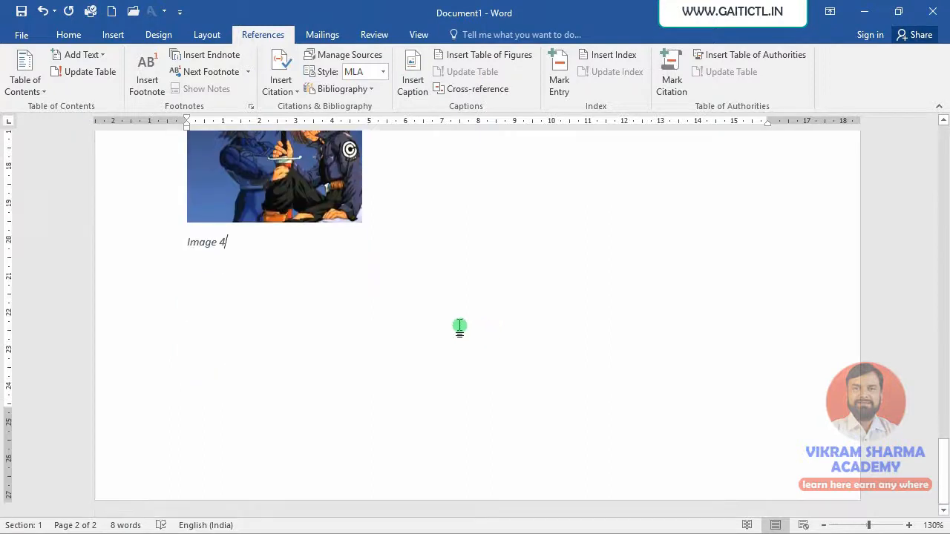
scroll(438, 319, up, 8)
scroll(439, 318, down, 3)
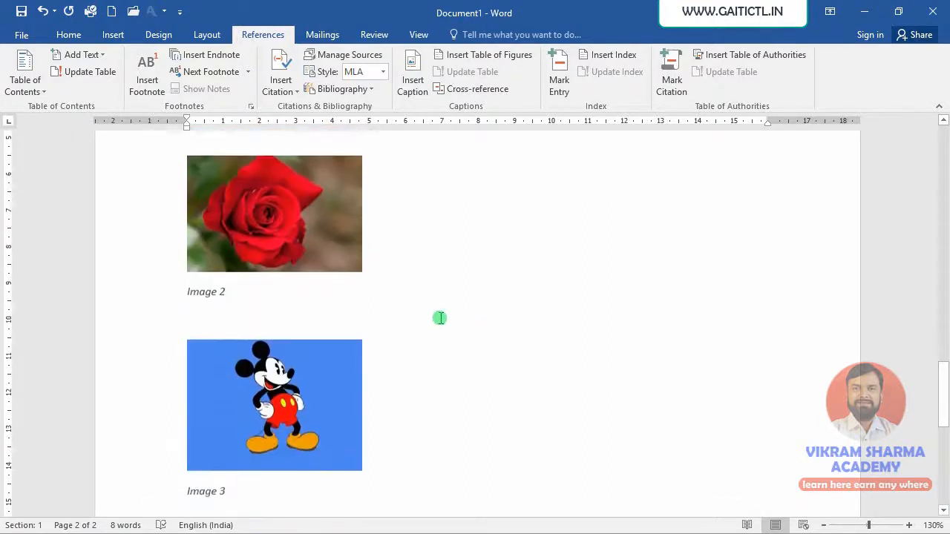
scroll(416, 304, up, 4)
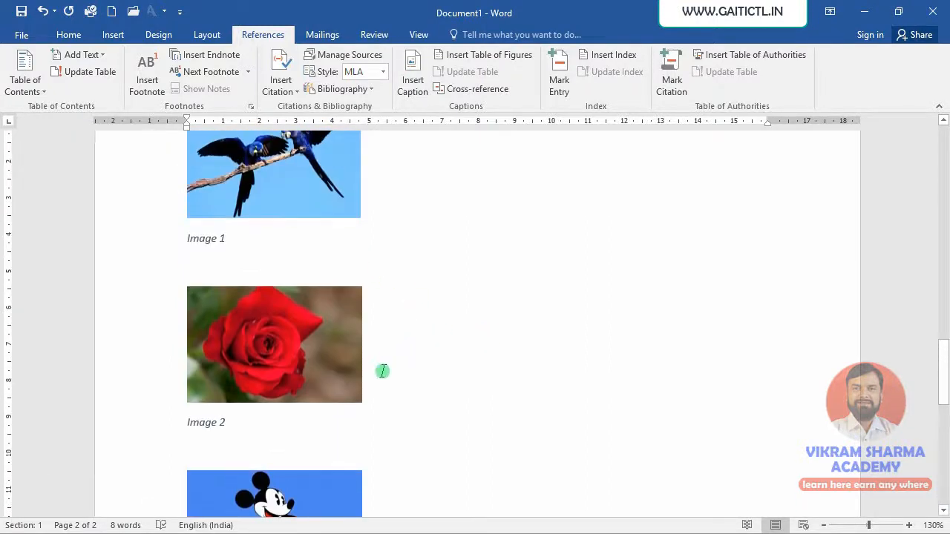
scroll(399, 378, down, 3)
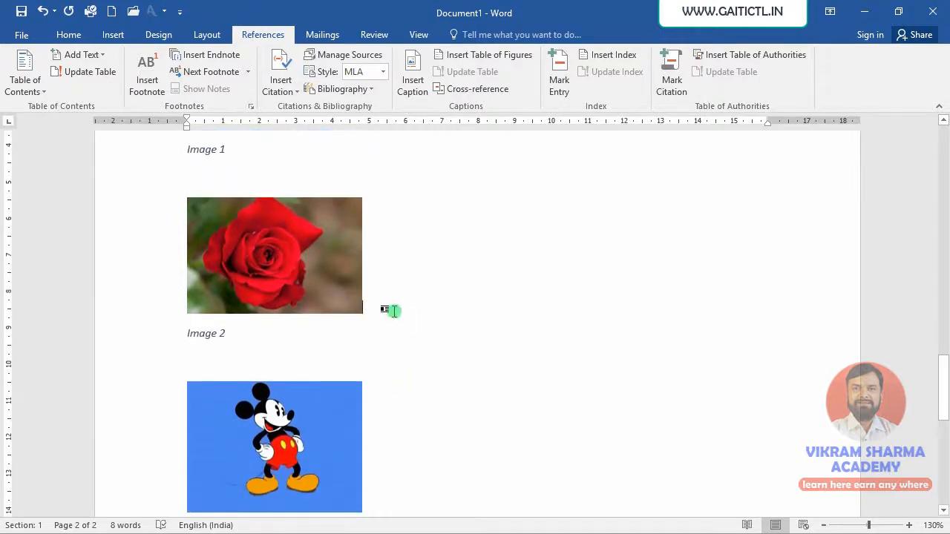
click(397, 347)
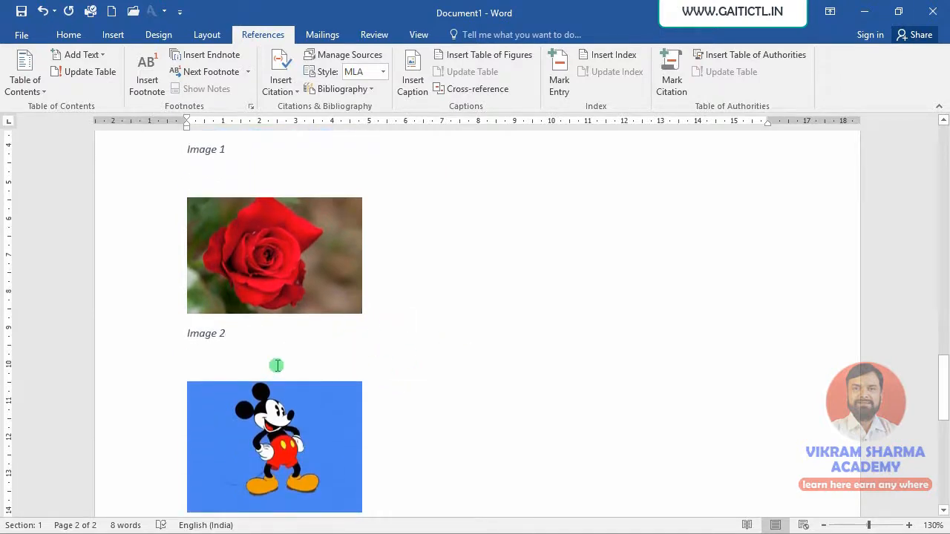
key(Return)
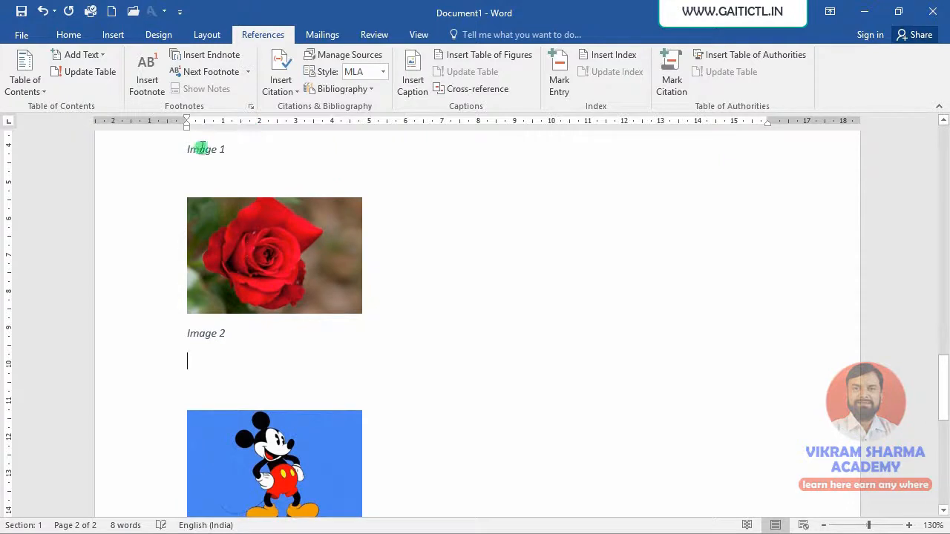
drag(282, 251, 237, 382)
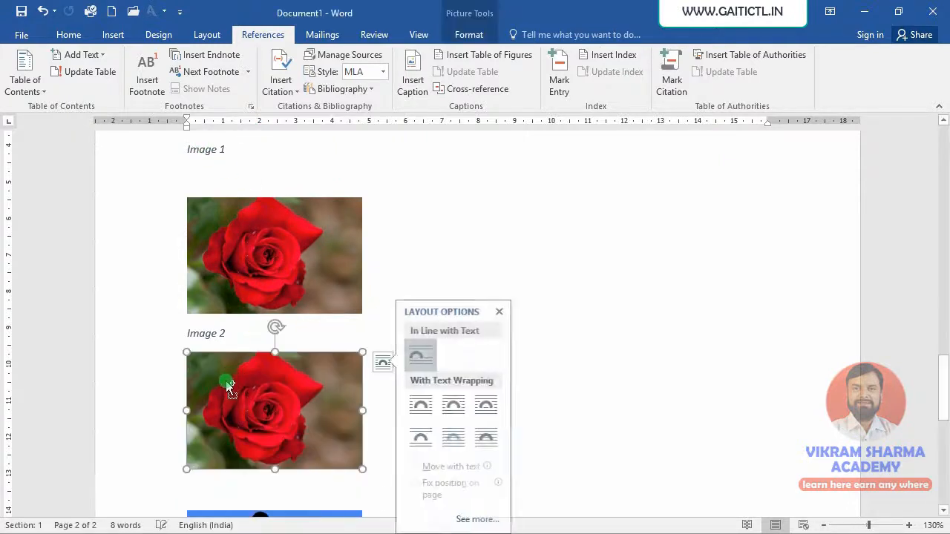
Replace the copied rose picture with the third image from a Bing search for "taj mahal"
click(469, 35)
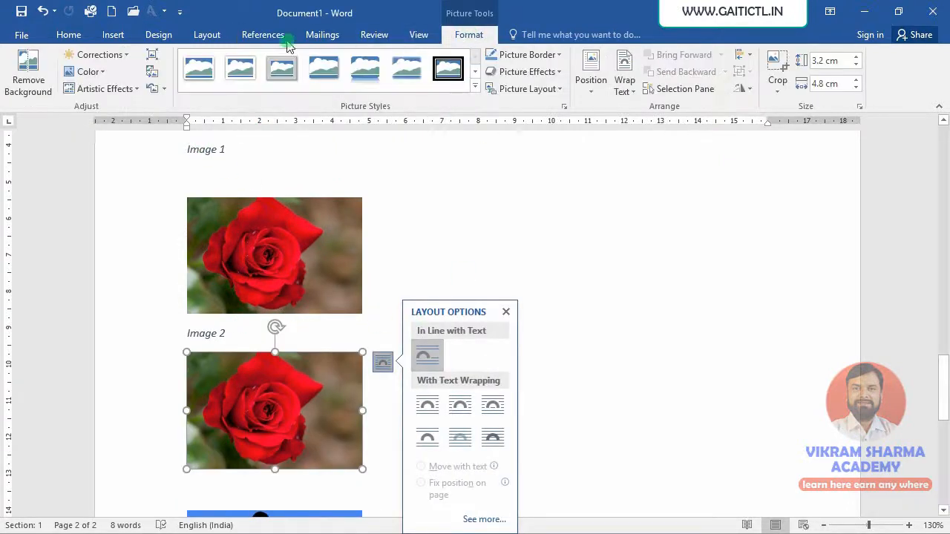
click(146, 69)
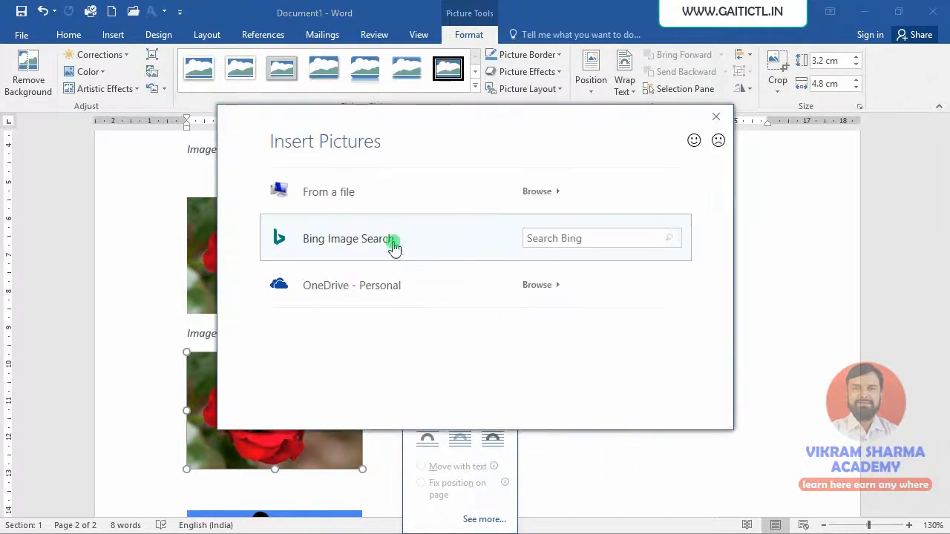
click(543, 236)
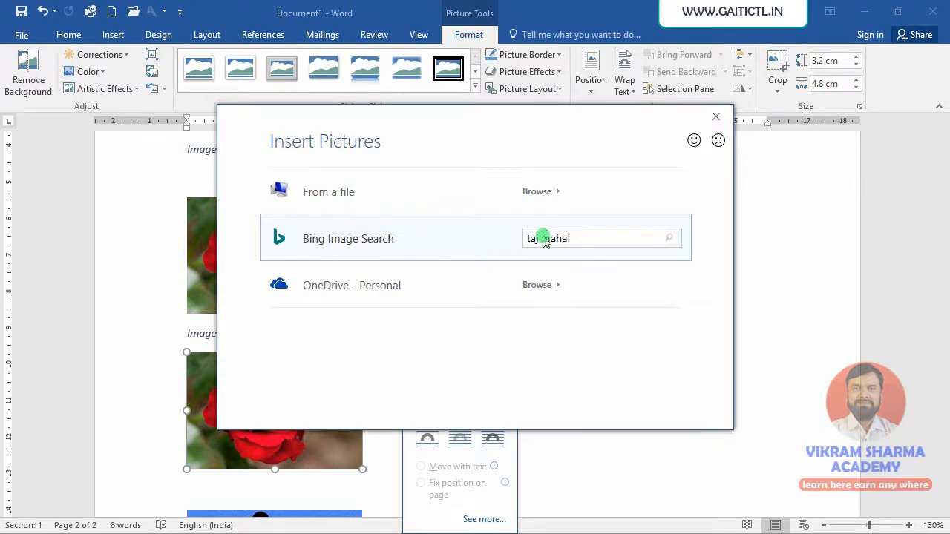
text(taj mahal)
key(Return)
click(644, 247)
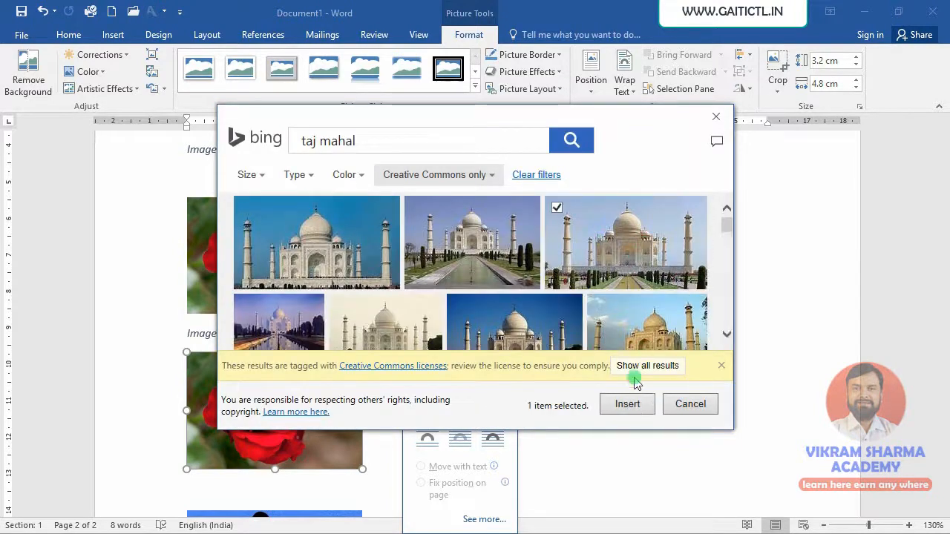
click(627, 403)
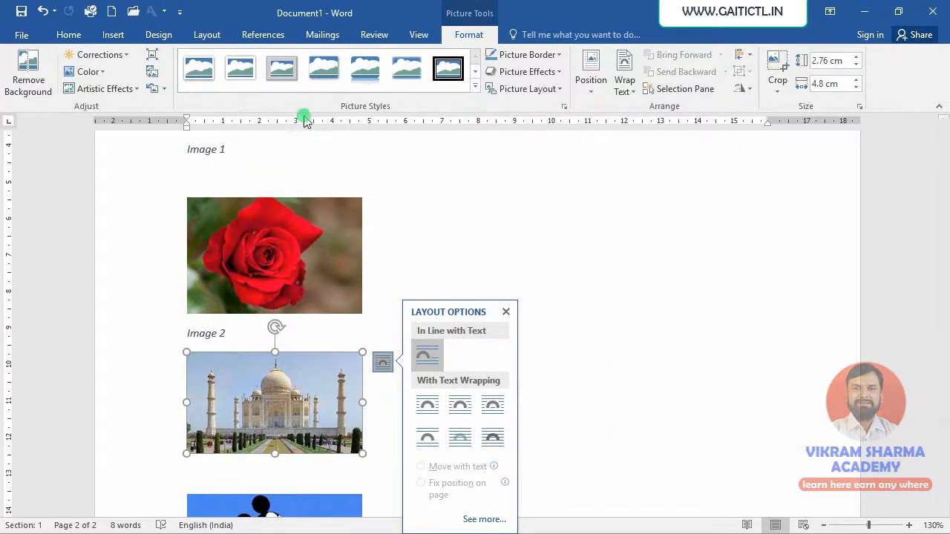
Insert a numbered Image caption below the Taj Mahal picture and check the numbering of the captions that follow
scroll(455, 277, up, 2)
scroll(457, 277, down, 7)
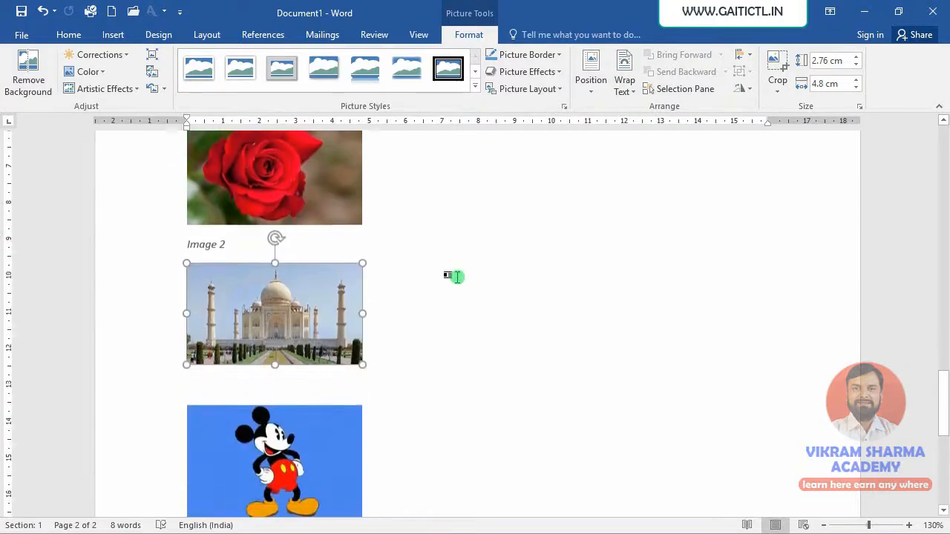
click(382, 141)
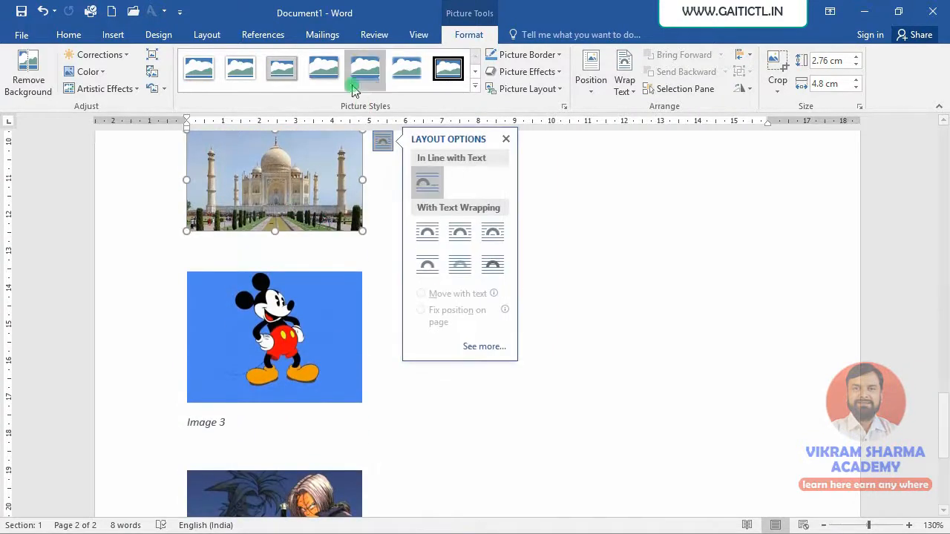
click(263, 35)
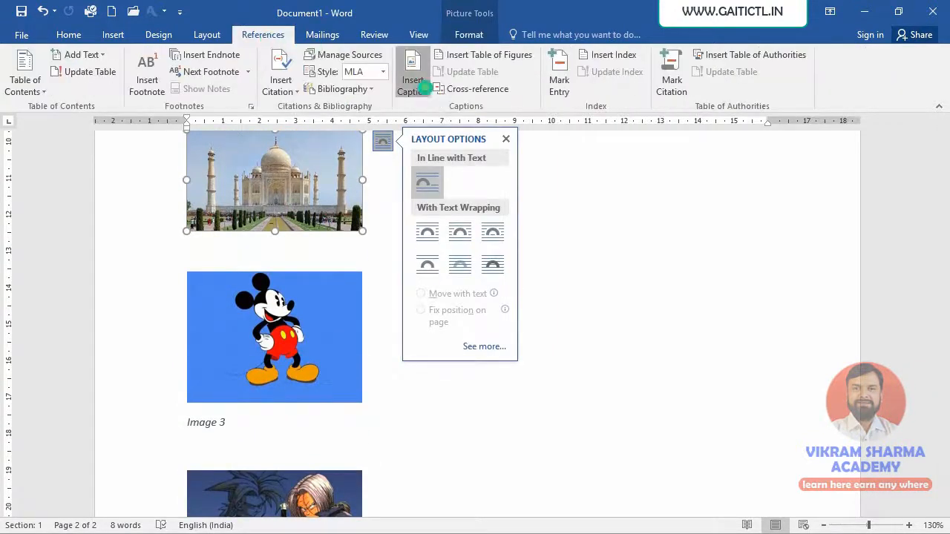
click(407, 74)
click(481, 330)
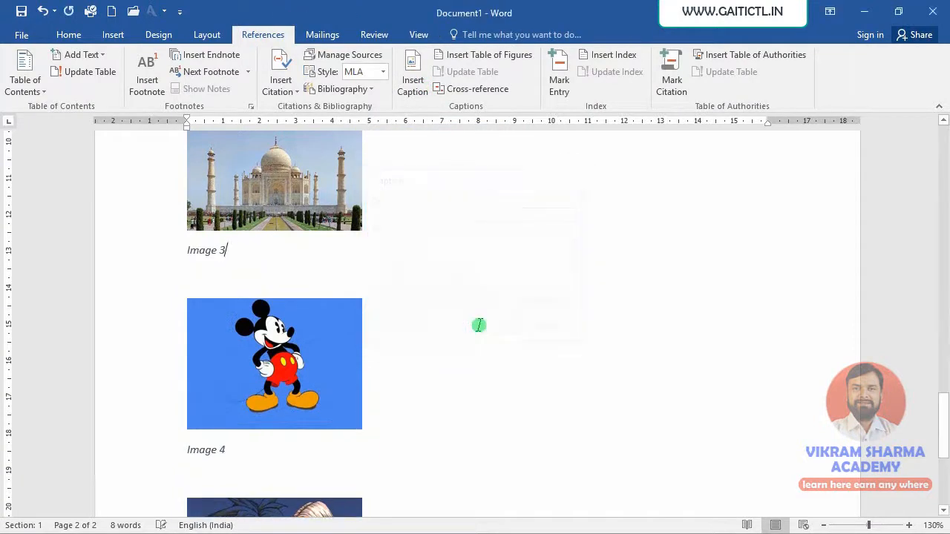
scroll(479, 326, down, 6)
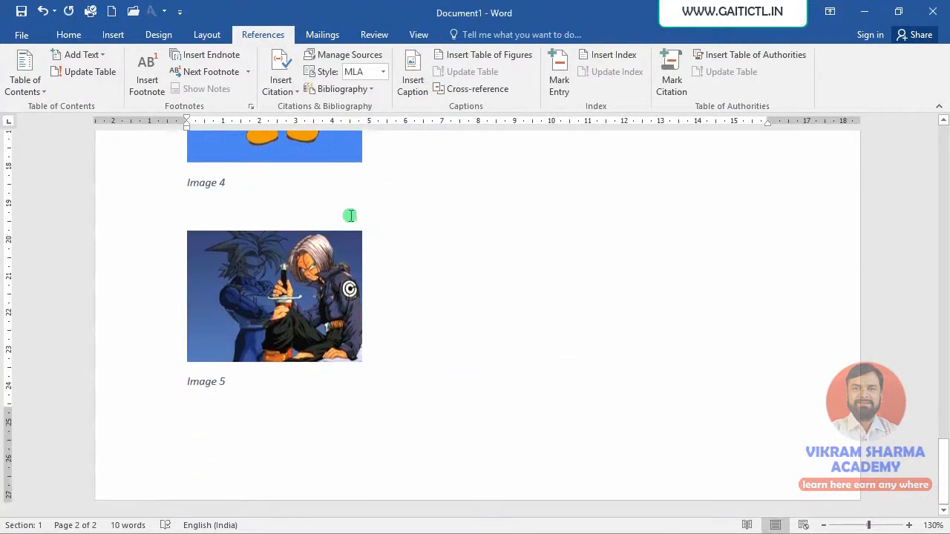
Insert a table of figures on the empty first page for the Image caption label, with right-aligned page numbers and a dotted tab leader
scroll(470, 302, up, 15)
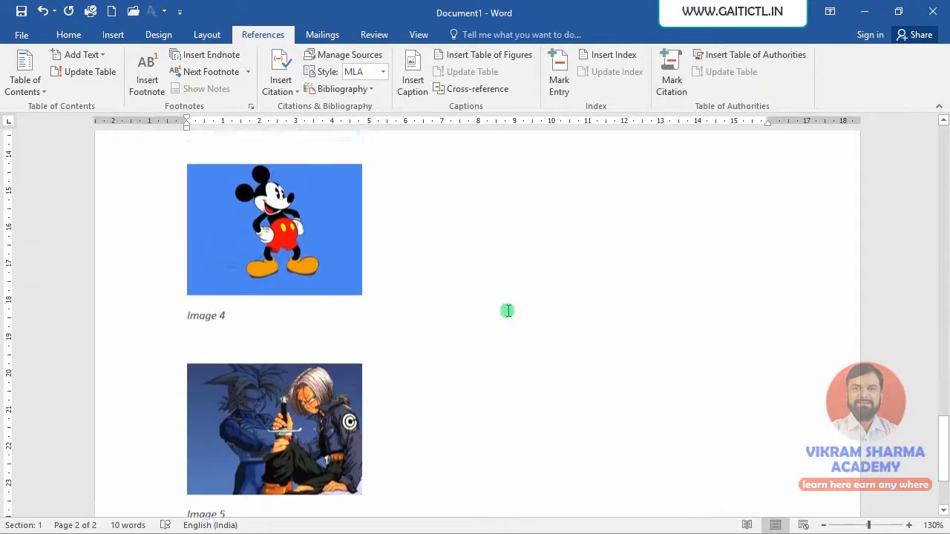
scroll(529, 310, up, 3)
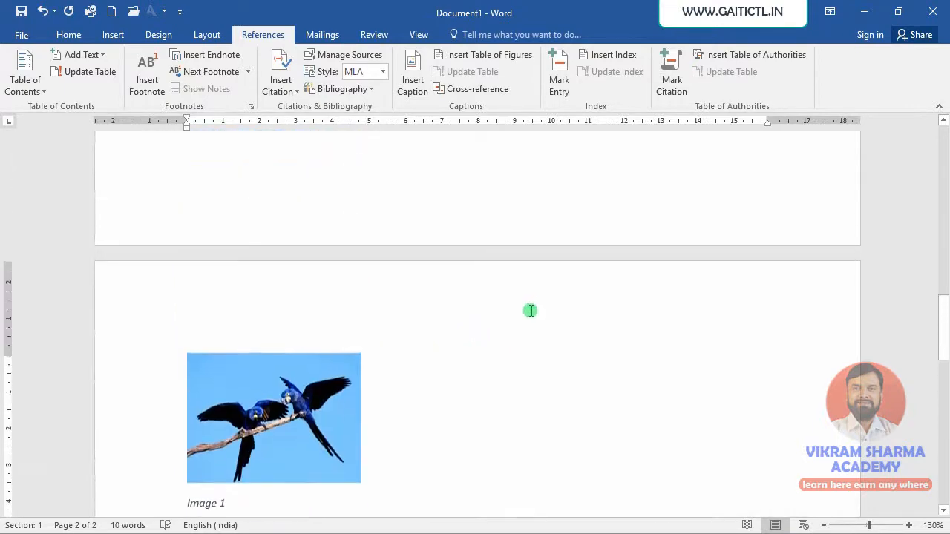
scroll(532, 313, down, 2)
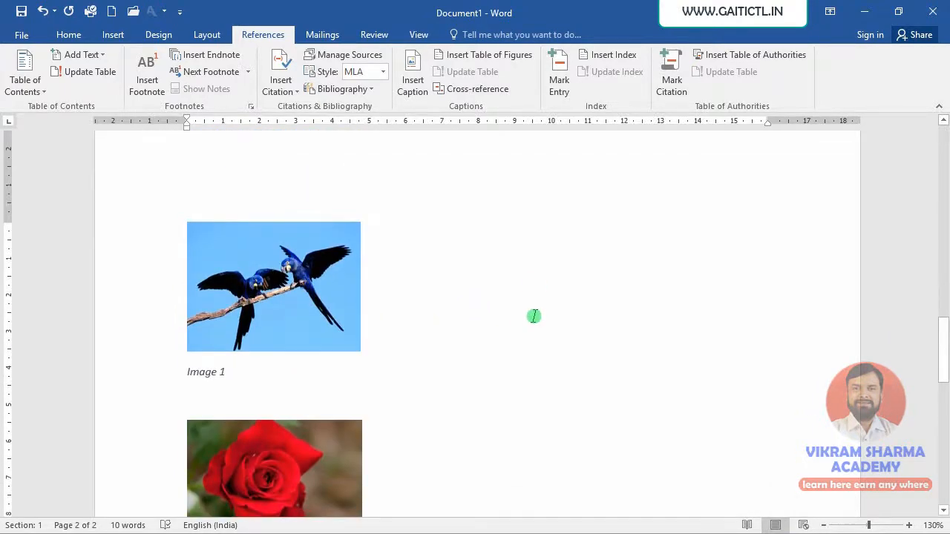
scroll(493, 321, up, 3)
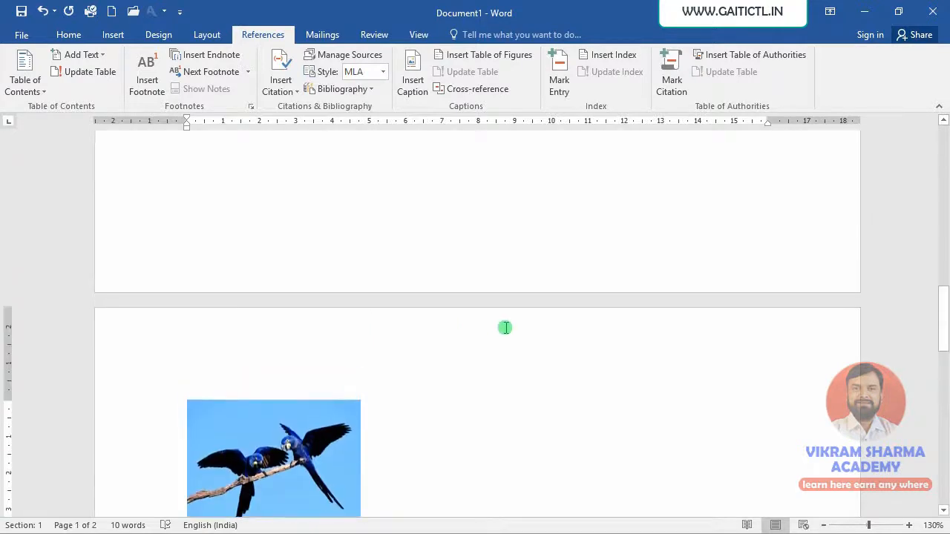
scroll(489, 359, down, 4)
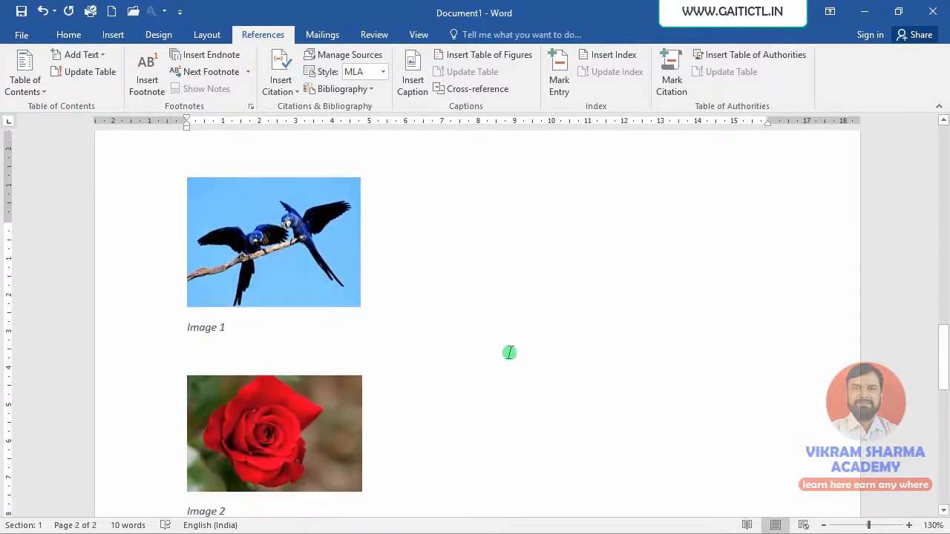
scroll(518, 347, up, 5)
scroll(518, 348, up, 10)
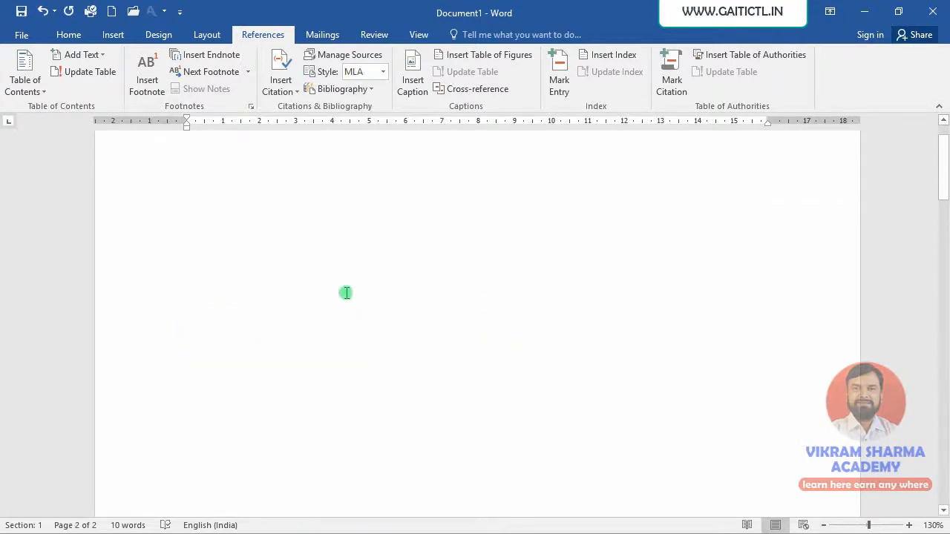
click(309, 259)
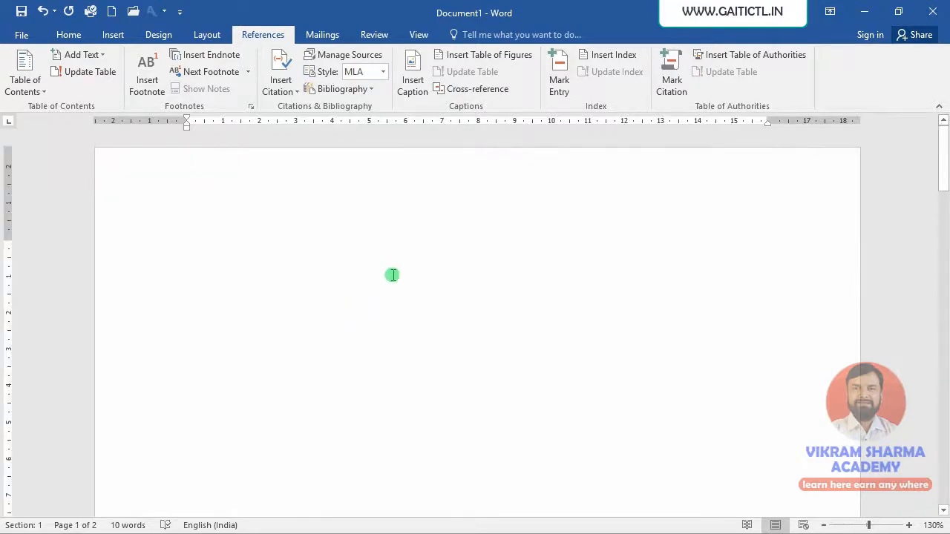
click(482, 60)
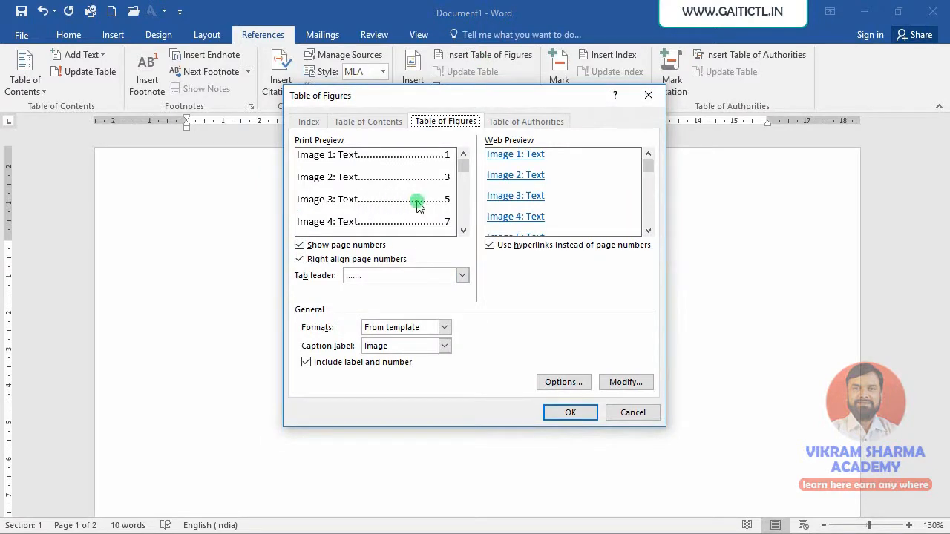
click(463, 231)
drag(464, 177, 464, 165)
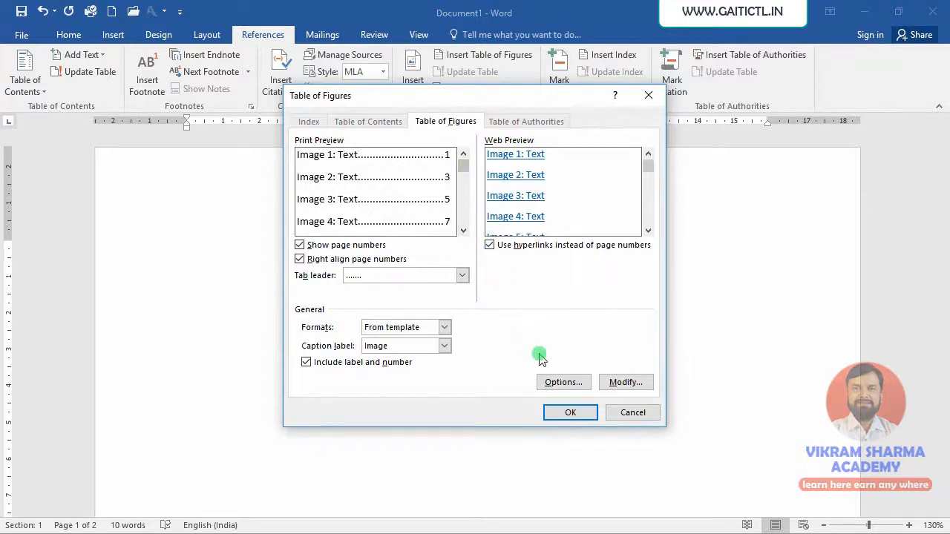
click(569, 413)
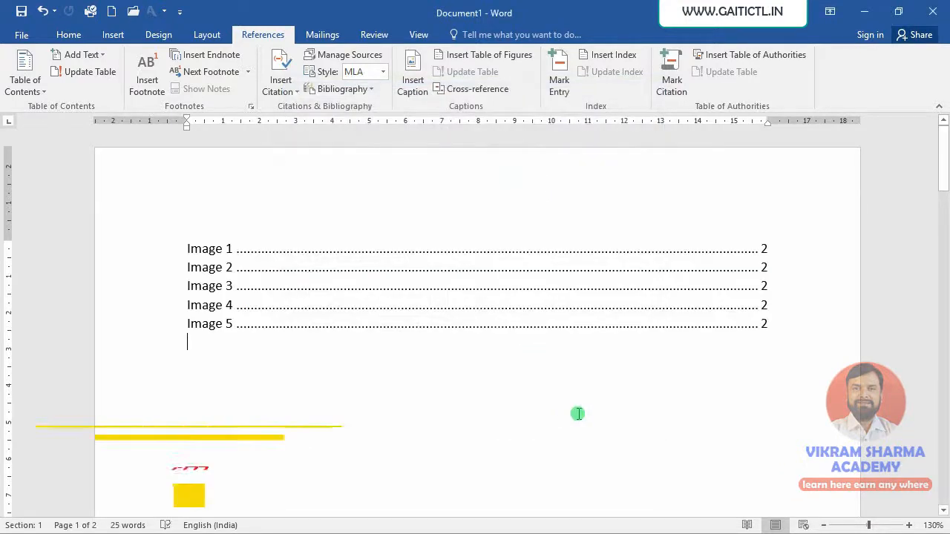
Follow the Image 4 entry in the table of figures to its caption and return to the table
click(764, 265)
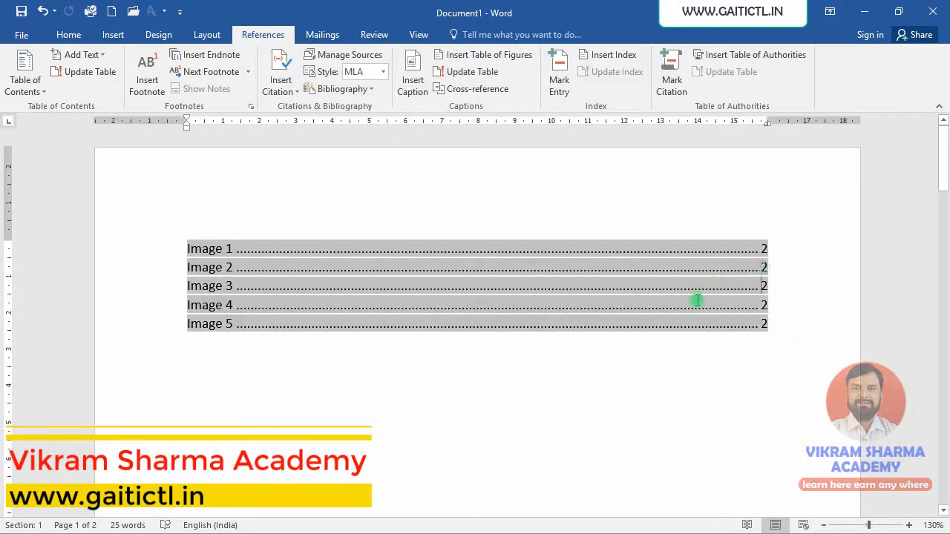
ctrl+click(747, 310)
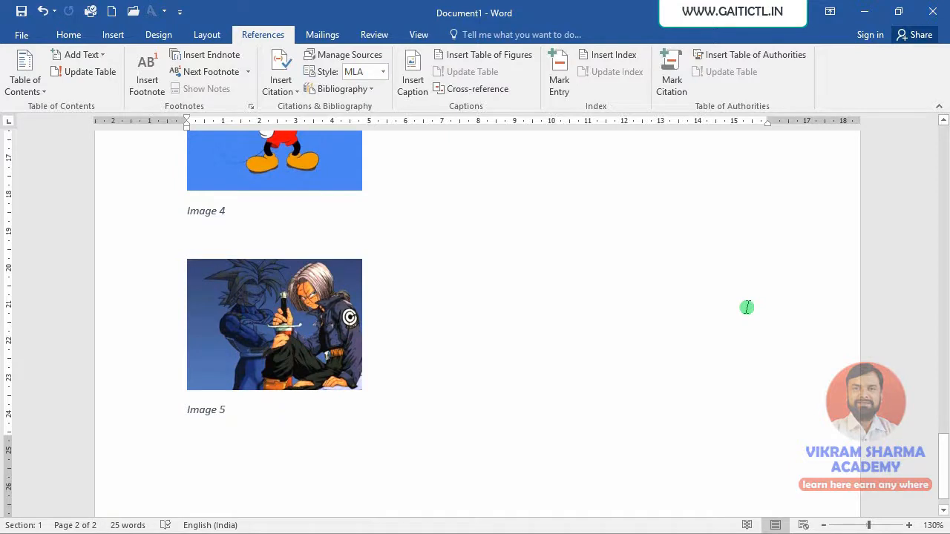
key(alt+Left)
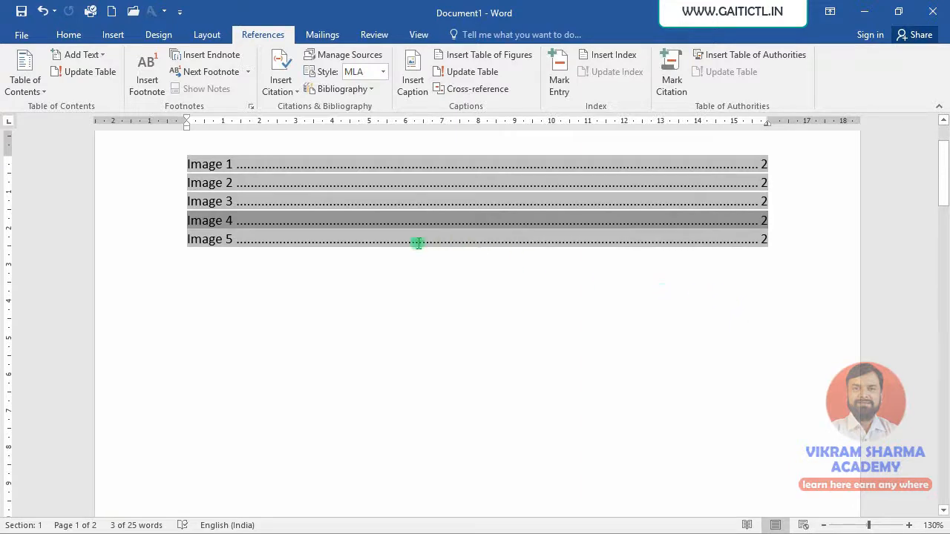
Follow the Image 5 entry in the table of figures to its caption and go back to the table
ctrl+click(377, 248)
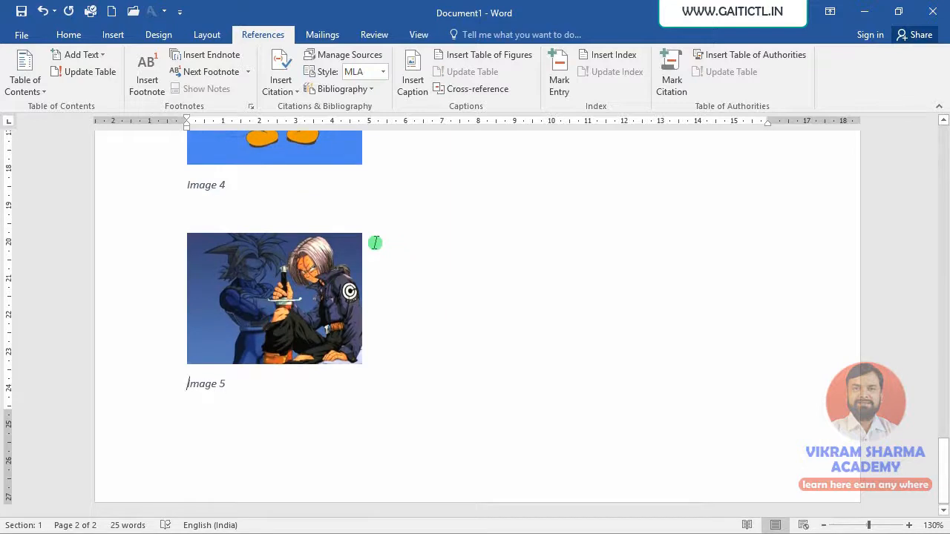
key(alt)
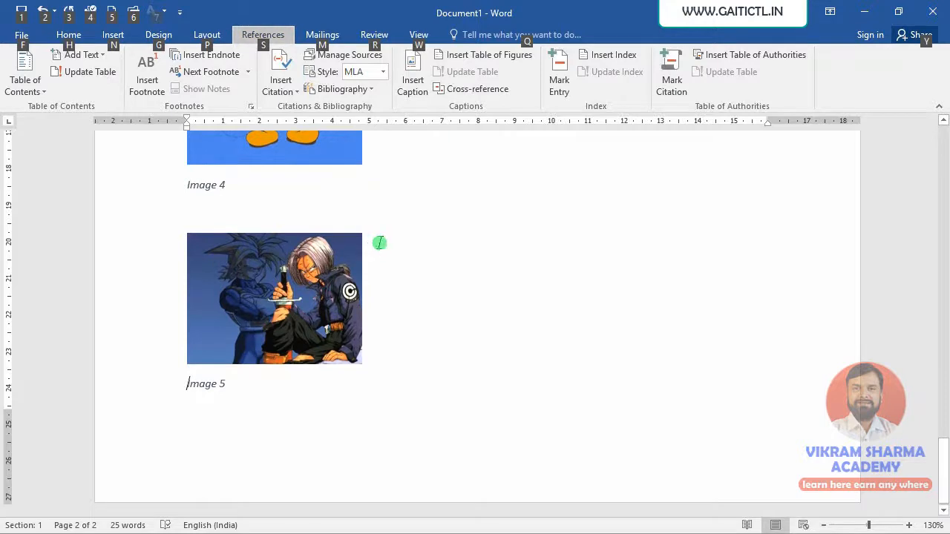
click(76, 36)
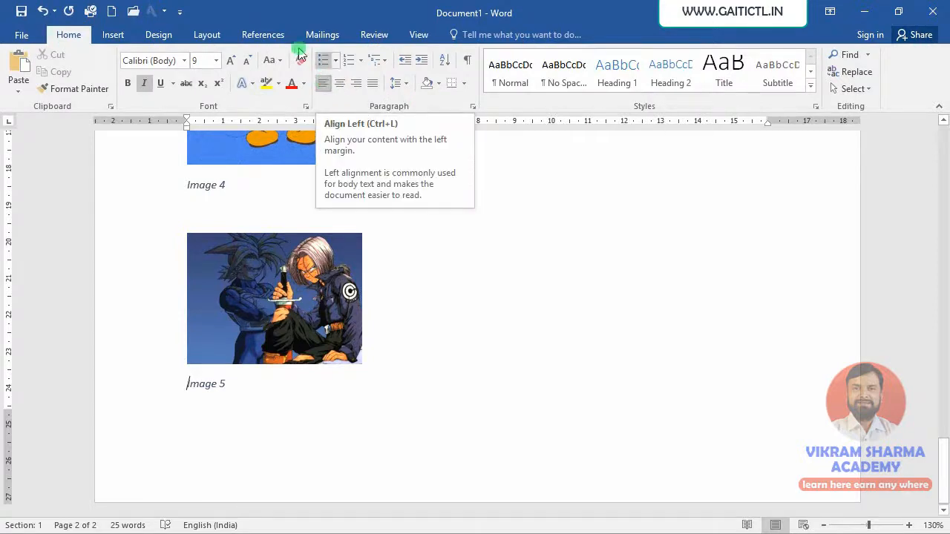
click(267, 36)
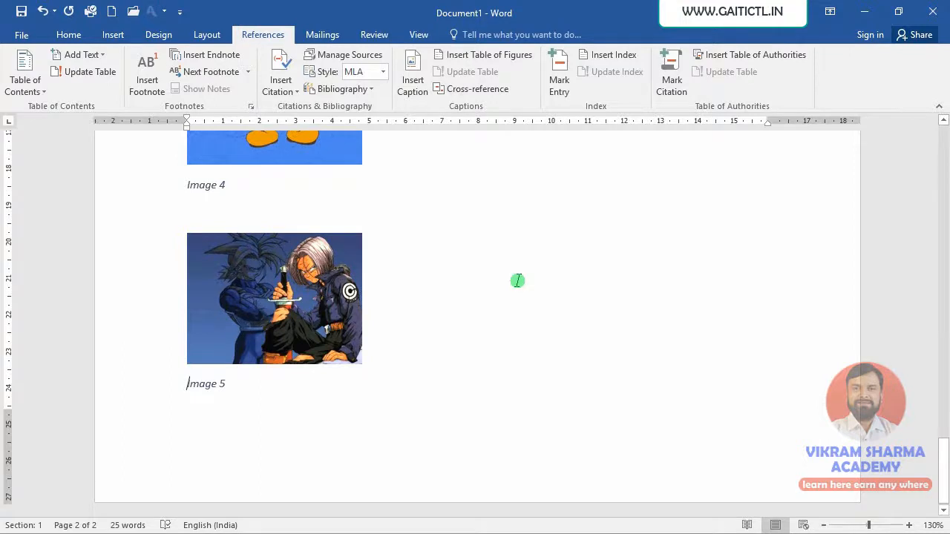
key(alt+Left)
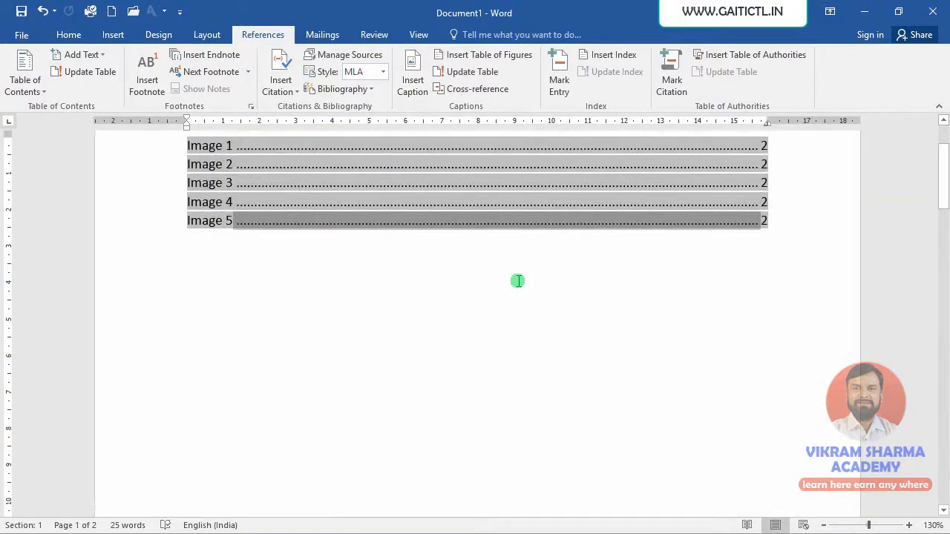
Navigate forward and back repeatedly between the table of figures and the Image 5 caption, ending at the table
key(alt+Right)
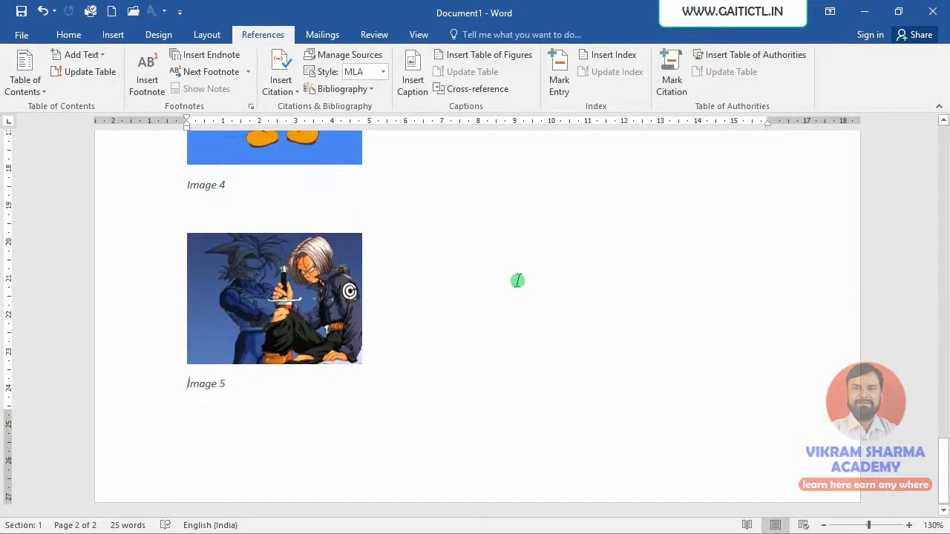
key(alt+Left)
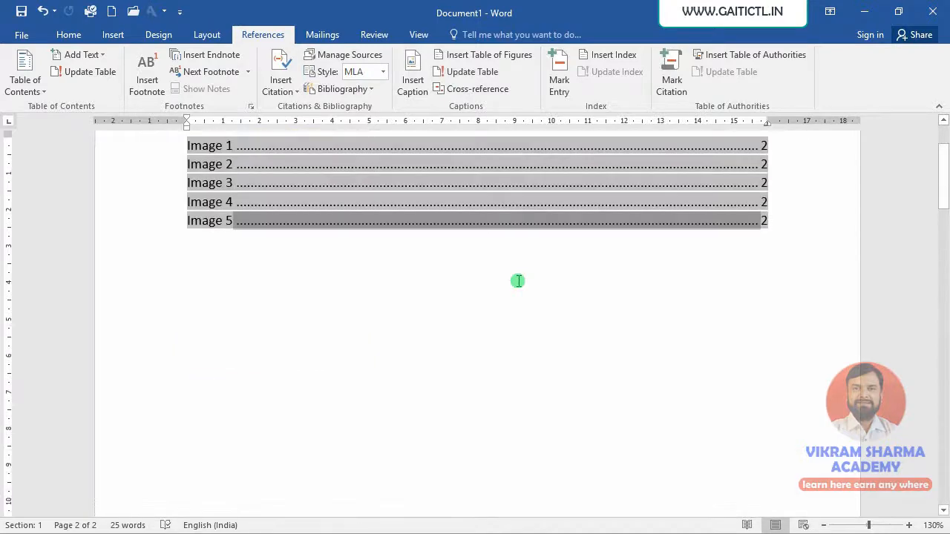
key(alt+Right)
key(alt+Left)
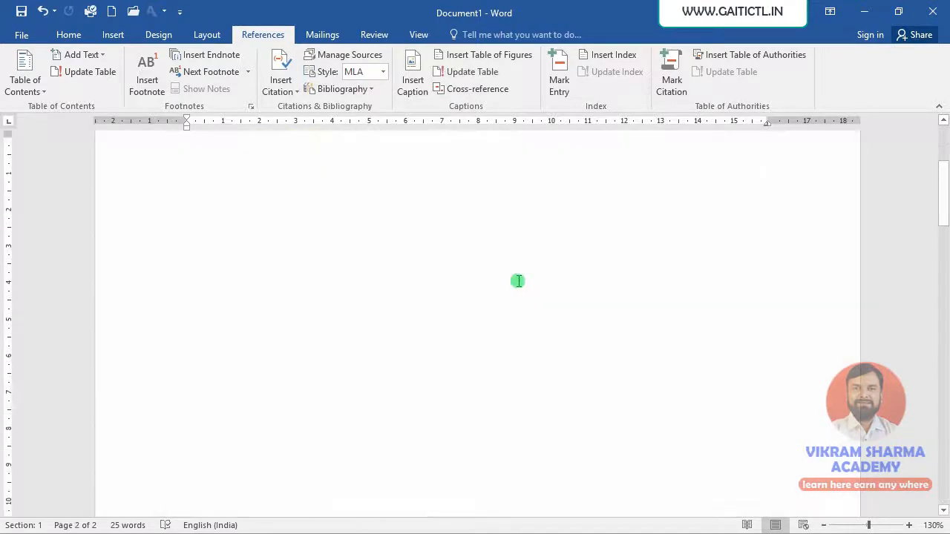
key(alt+Right)
key(alt+Left)
key(alt+Right)
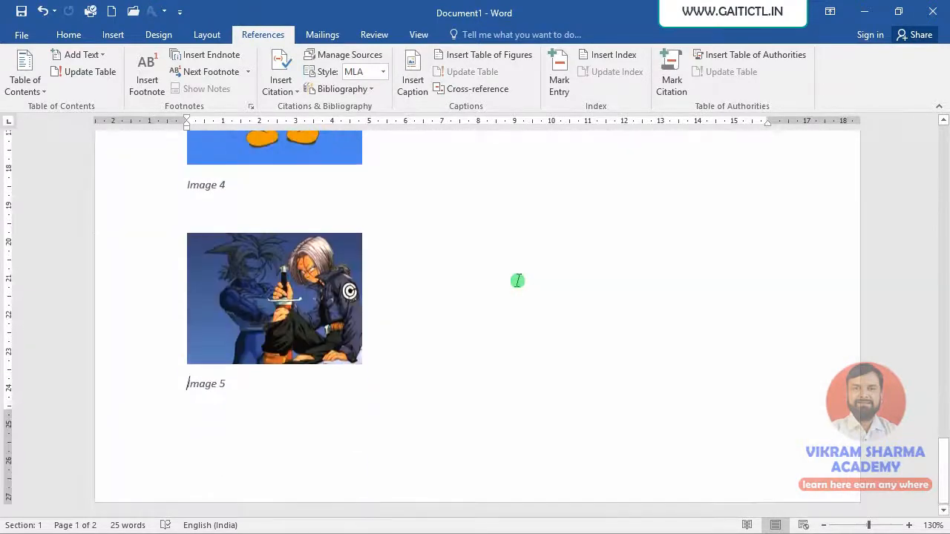
key(alt+Left)
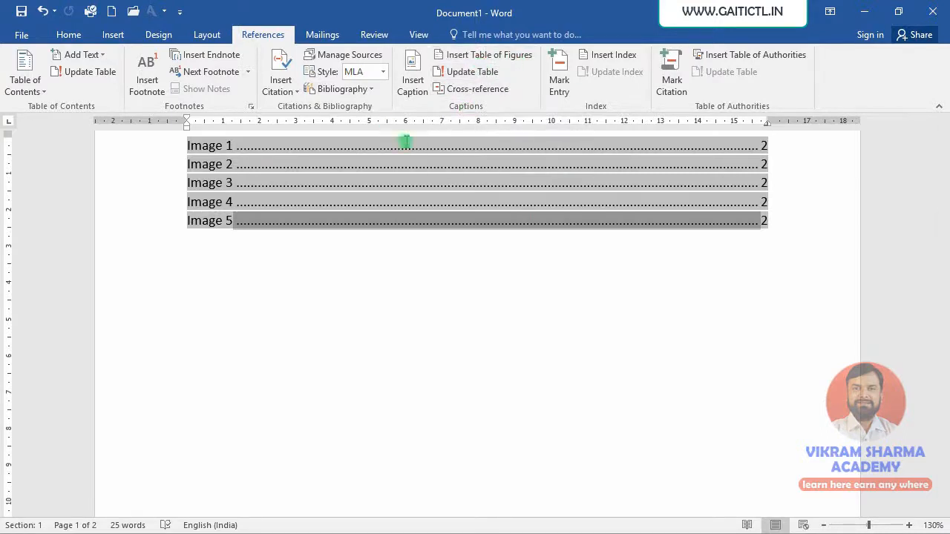
Insert a page break on the empty line between the Image 3 caption and the Mickey Mouse picture
click(453, 326)
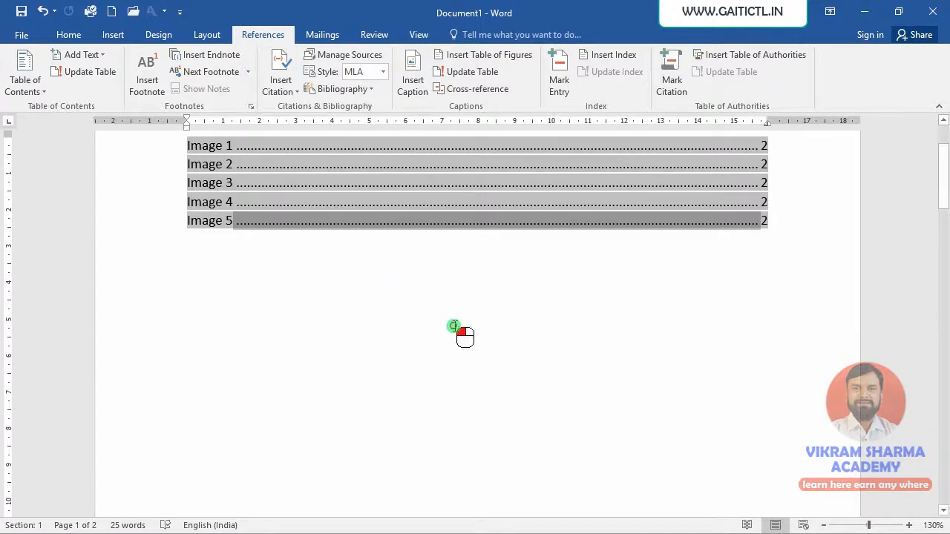
scroll(489, 349, down, 10)
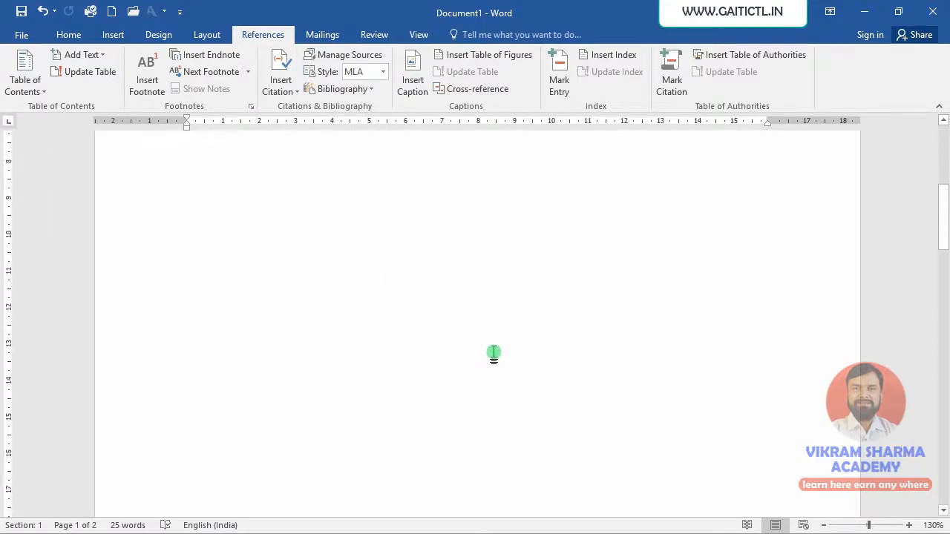
scroll(516, 363, down, 4)
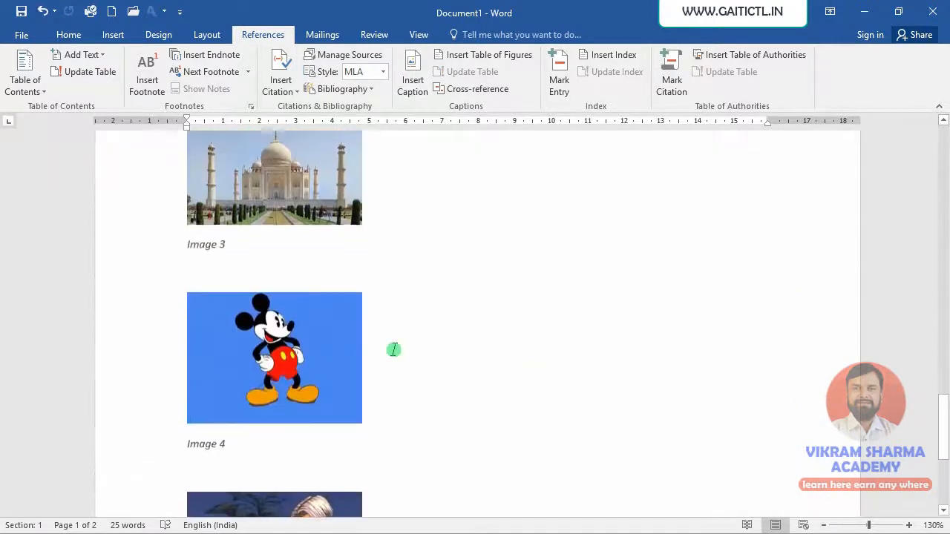
click(200, 268)
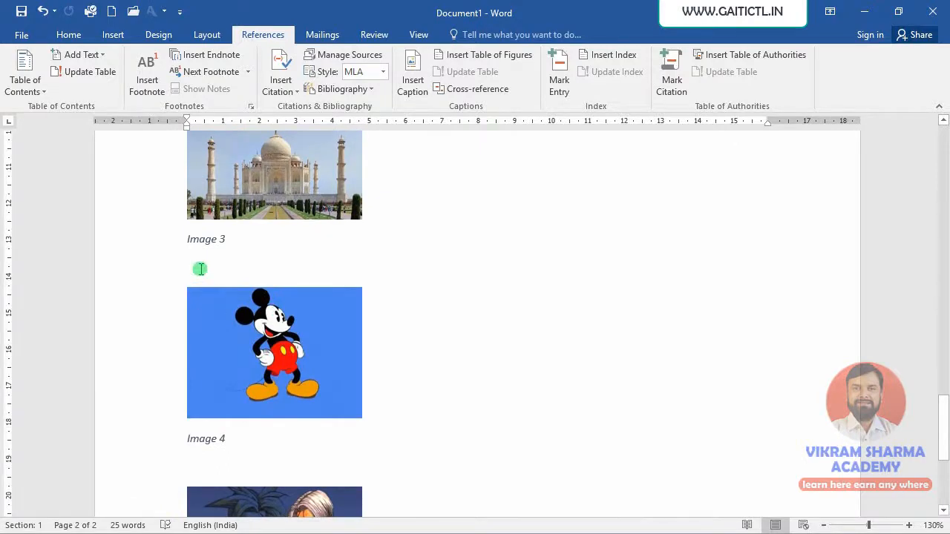
key(ctrl+Return)
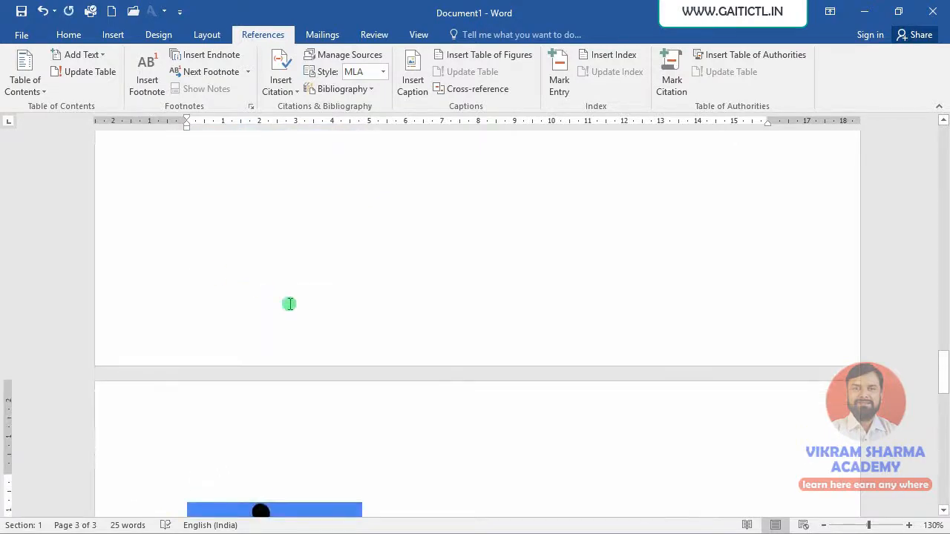
Insert a page break on the empty line between the Image 4 caption and the swordsman picture
scroll(289, 304, down, 10)
click(194, 234)
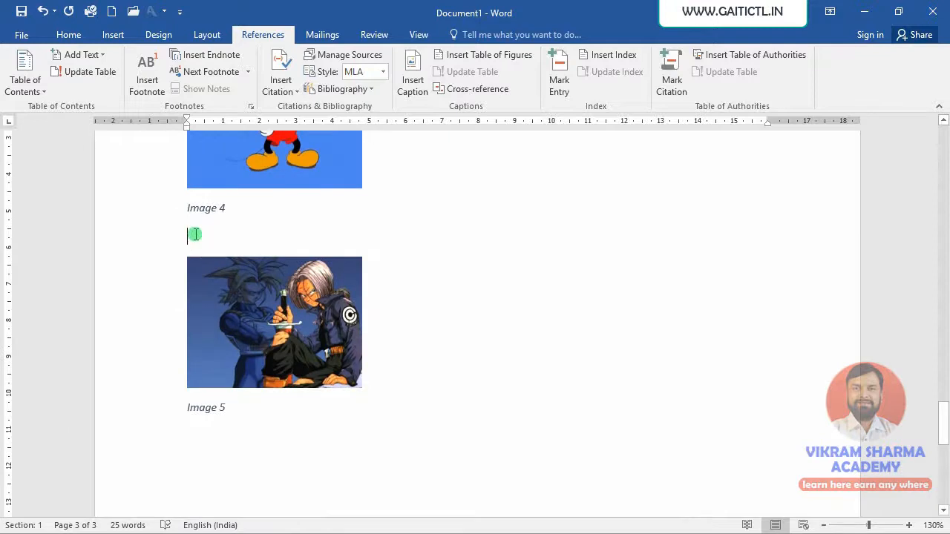
key(ctrl+Return)
Update the entire table of figures on the first page to match the new page layout
scroll(267, 250, up, 3)
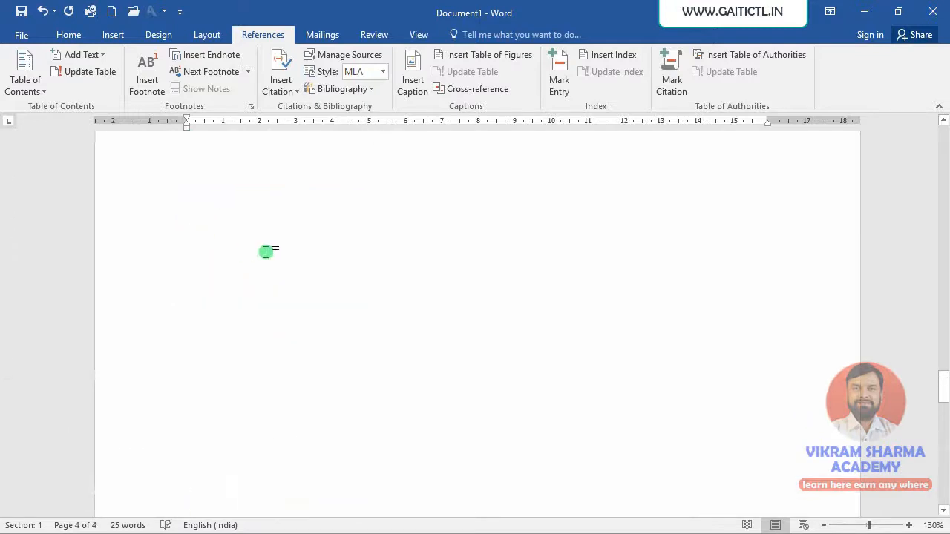
scroll(314, 238, up, 10)
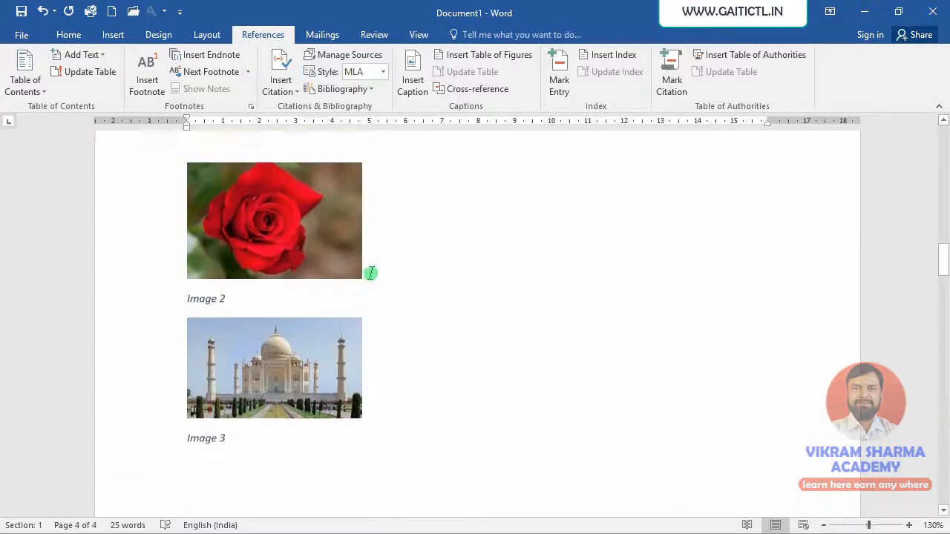
scroll(381, 274, up, 5)
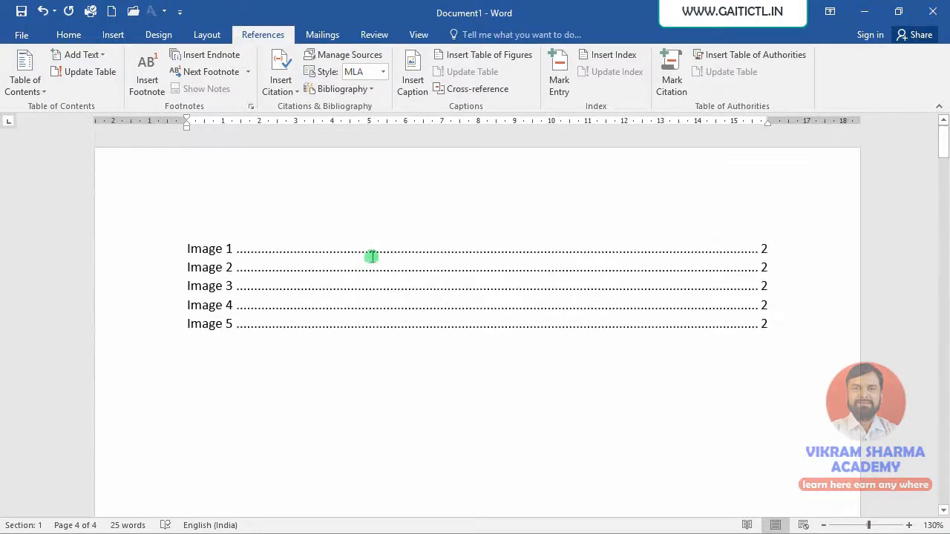
click(405, 276)
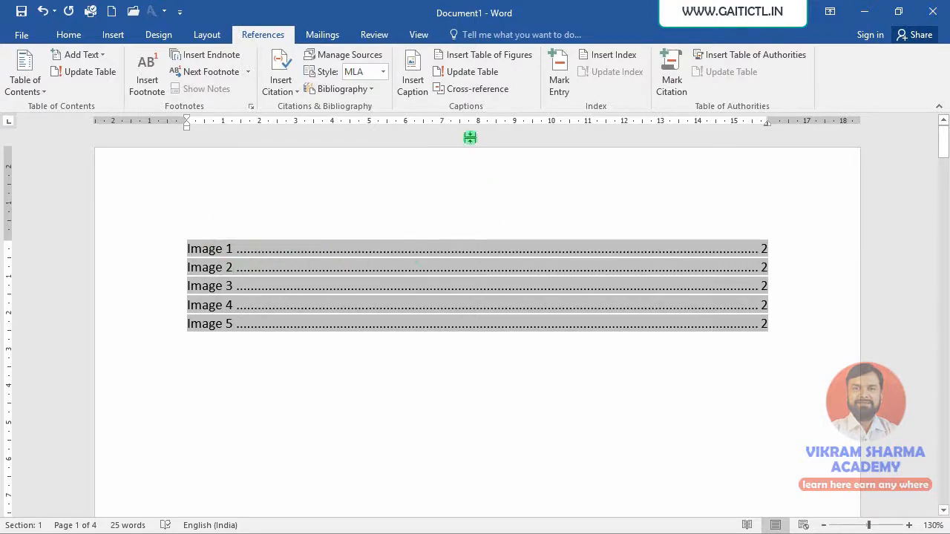
click(460, 72)
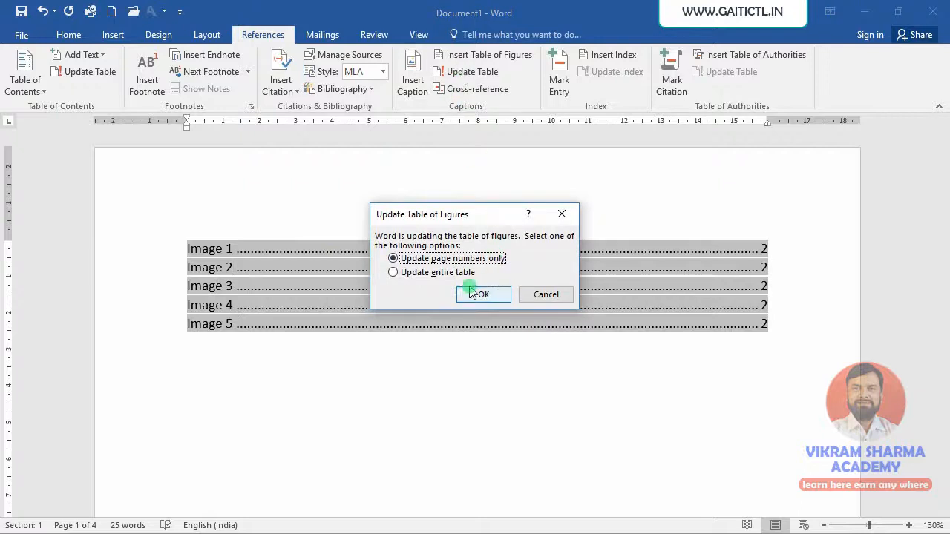
click(401, 275)
click(483, 295)
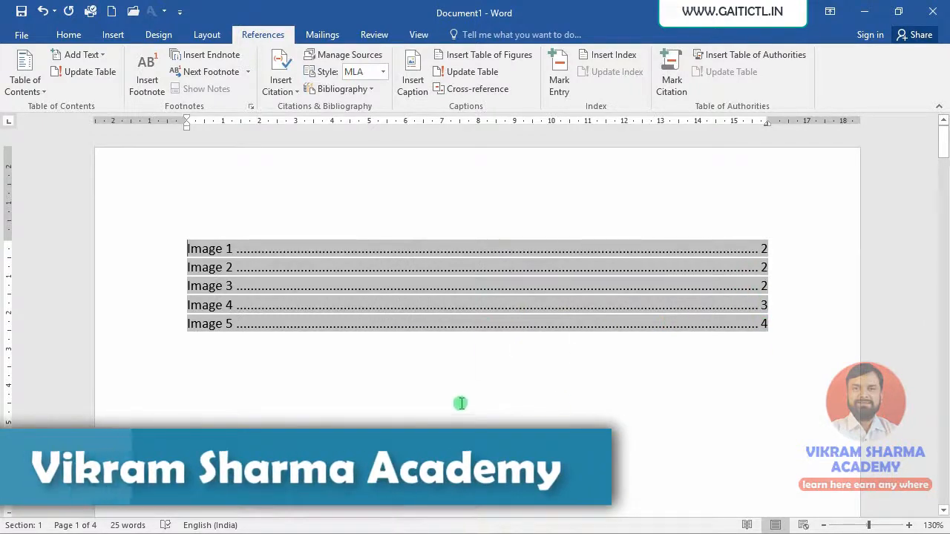
Insert a page break at the end of the document, below the Image 5 caption
click(391, 407)
scroll(432, 417, down, 1)
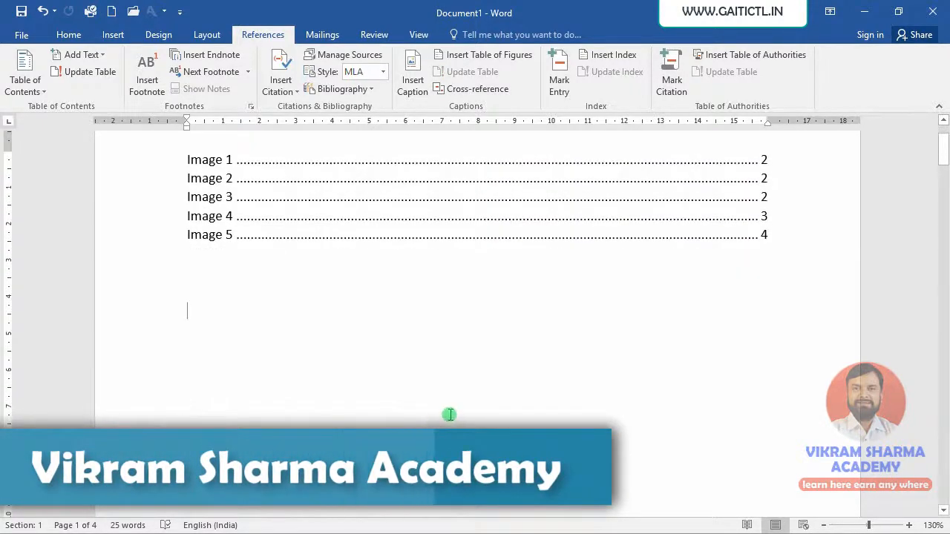
scroll(449, 413, up, 1)
scroll(452, 409, down, 2)
scroll(453, 408, down, 1)
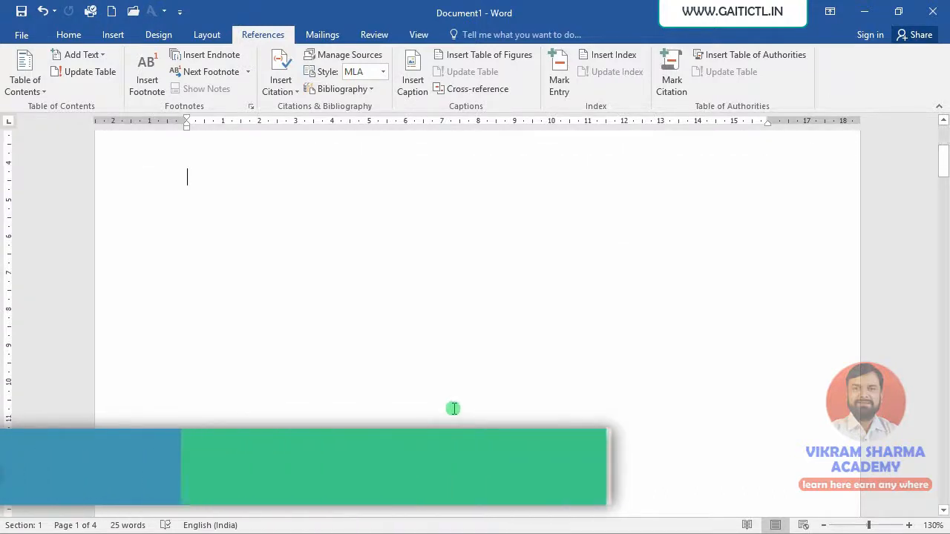
scroll(453, 409, down, 10)
key(ctrl+End)
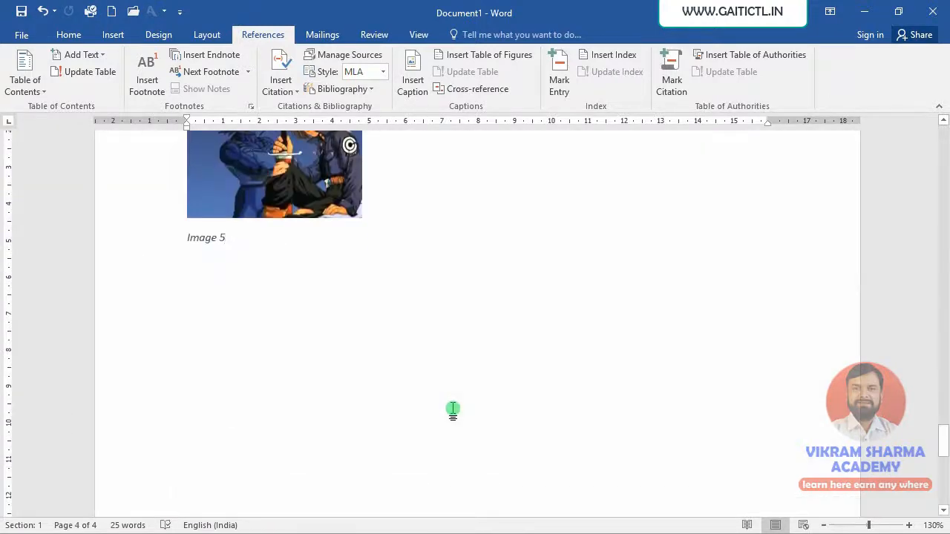
key(Return)
key(ctrl+Return)
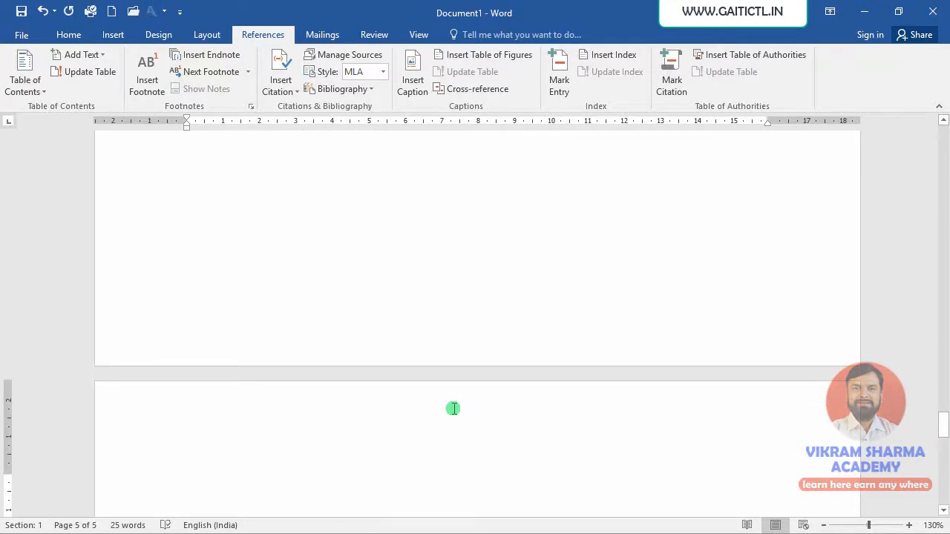
Insert a table with five columns and three rows at the start of the new last page
click(115, 35)
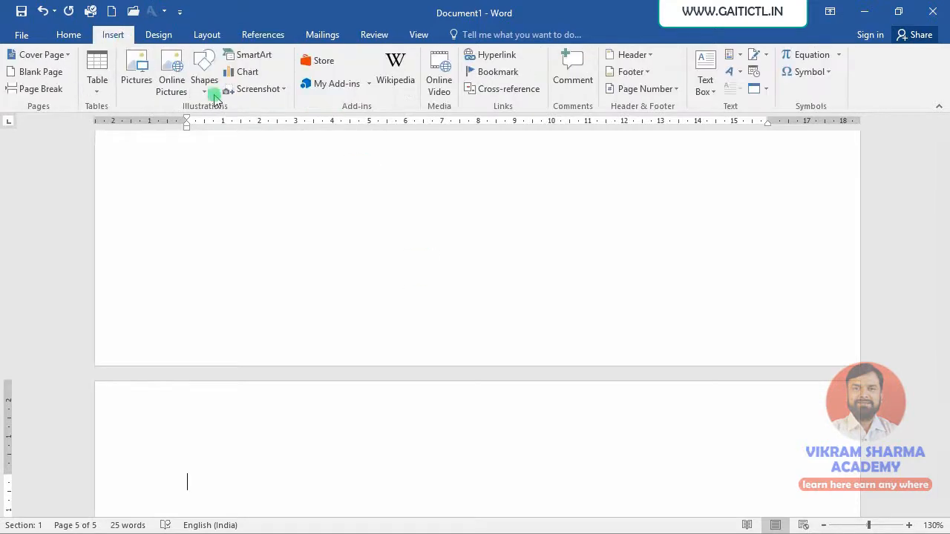
click(97, 80)
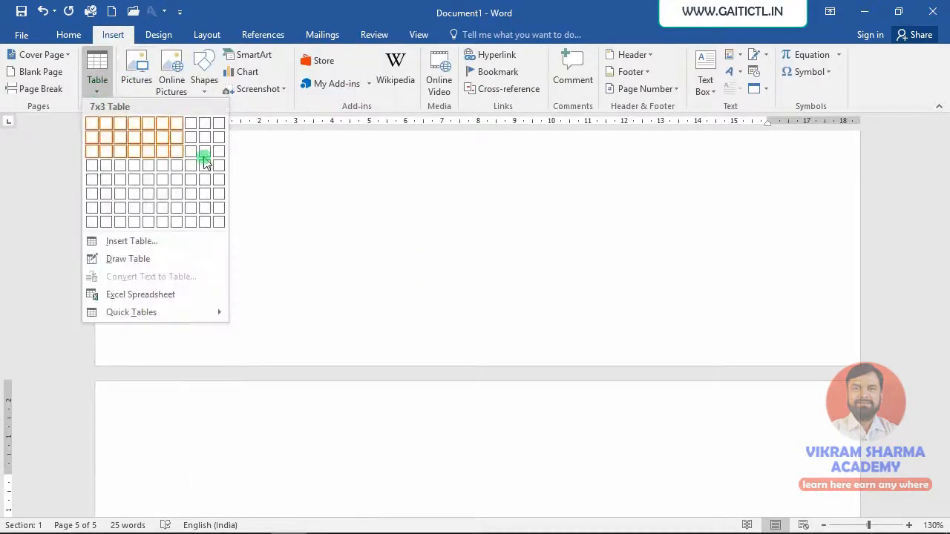
click(150, 152)
Leave several blank lines below the five-column table and insert a table with four columns and eight rows
scroll(348, 433, down, 5)
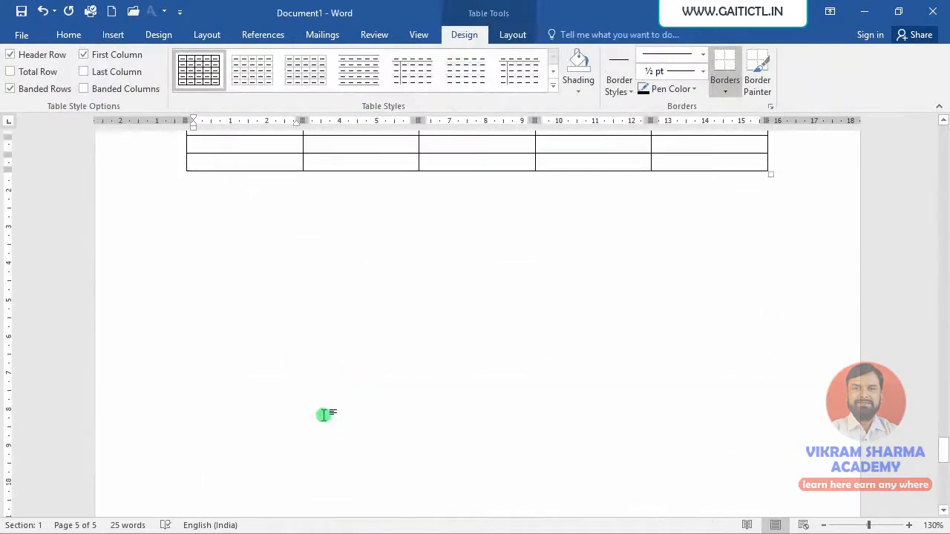
click(326, 413)
key(Return)
key(Return)
key(Return)
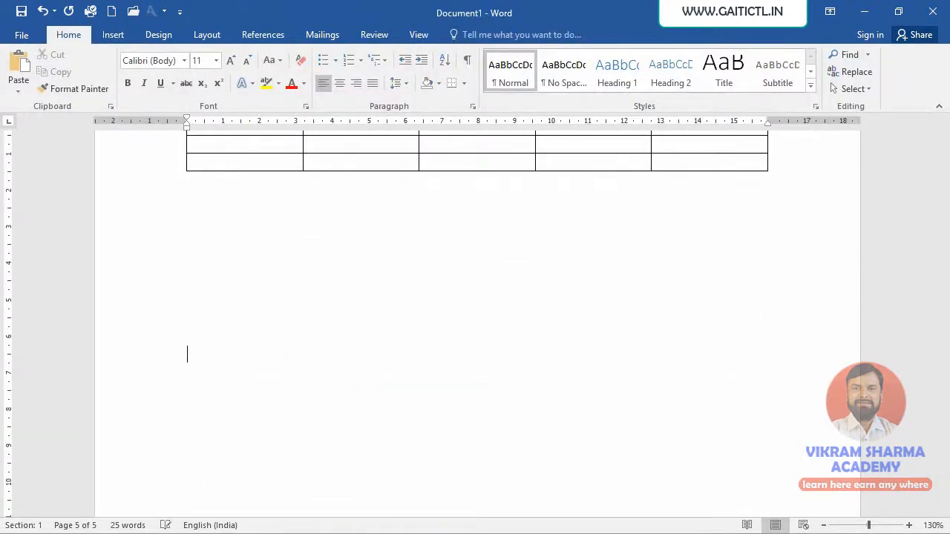
click(113, 35)
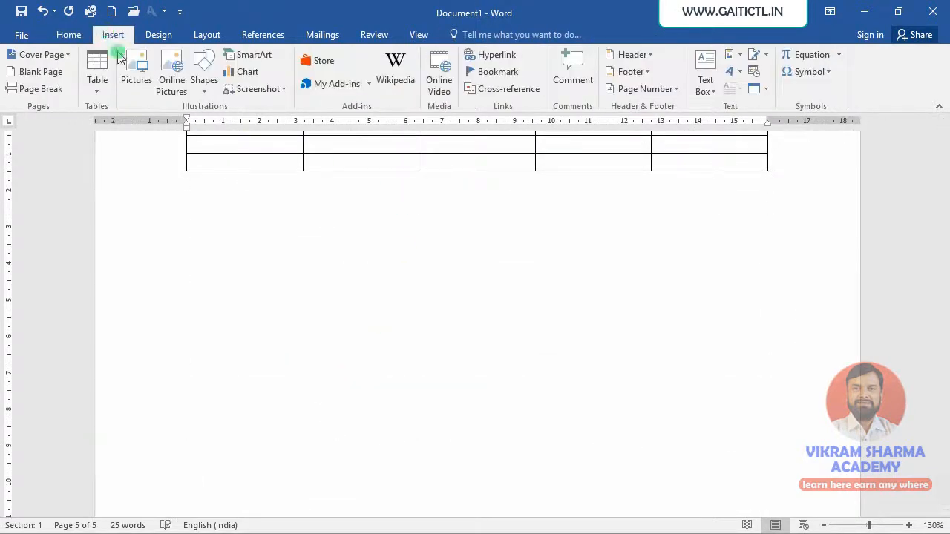
click(96, 74)
click(131, 220)
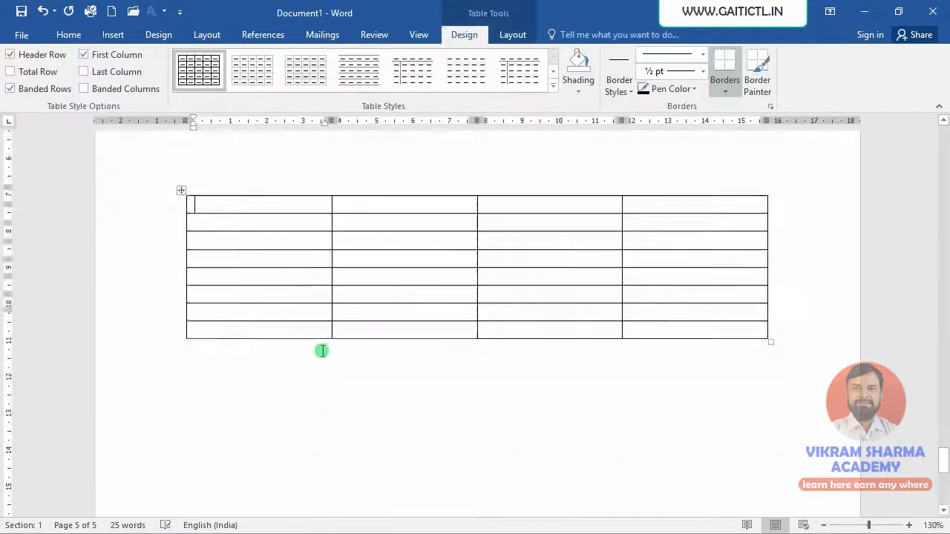
Insert a page break below the four-column table and add a table with eight columns and eight rows on the new page
click(333, 380)
key(ctrl+Return)
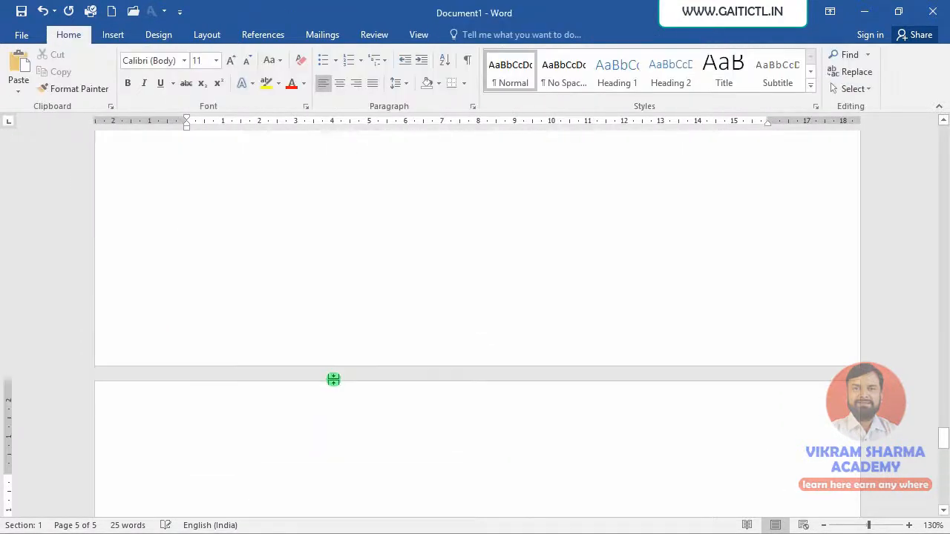
click(112, 35)
click(97, 74)
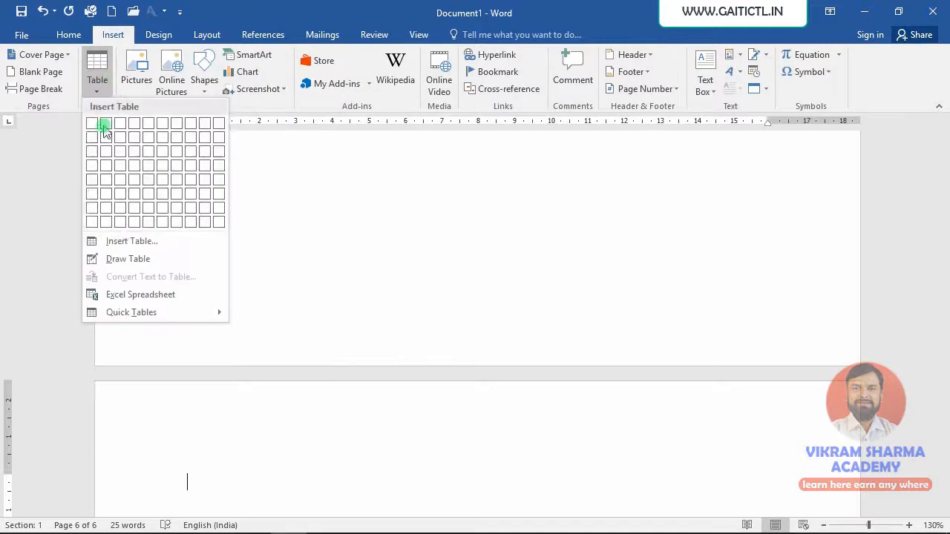
click(191, 223)
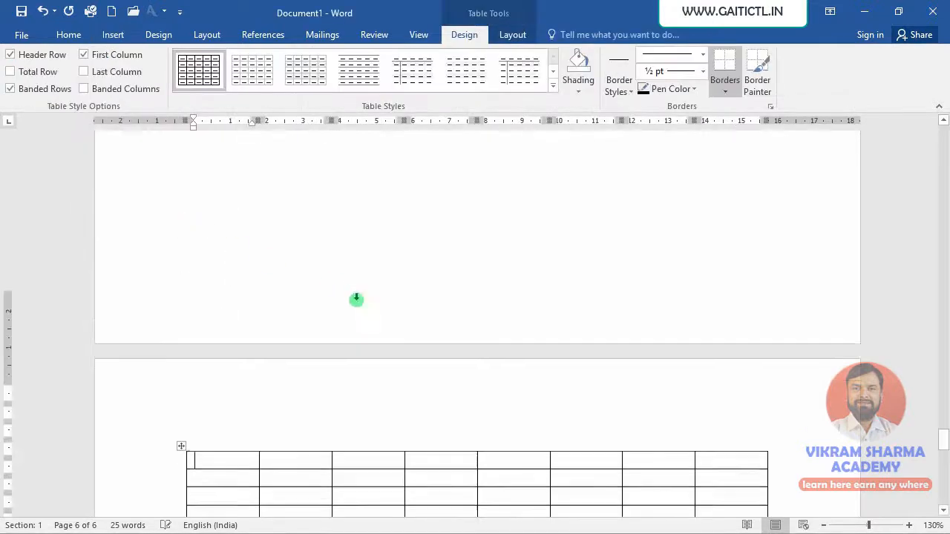
Caption the five-column table on page 5 as Table 1 using the Table label, directly below it
scroll(365, 293, up, 6)
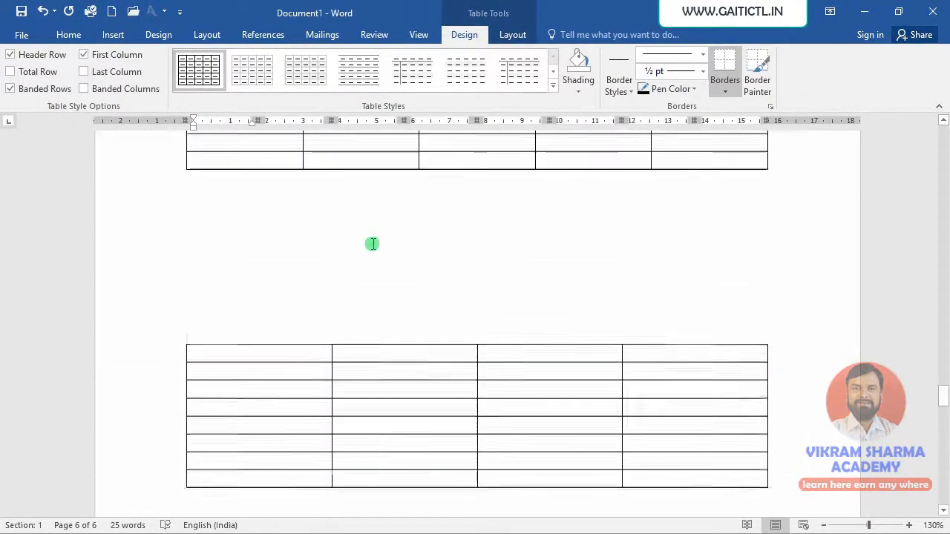
click(233, 352)
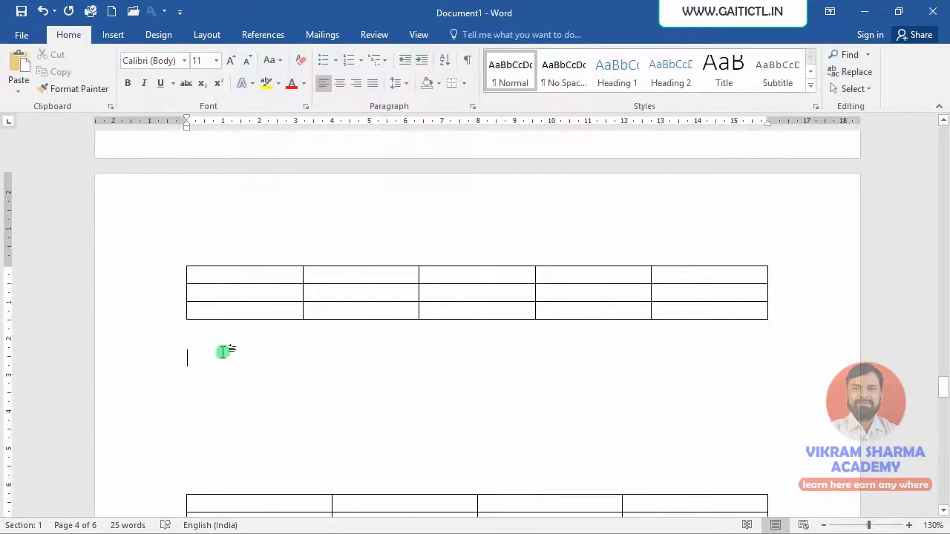
click(262, 35)
click(417, 78)
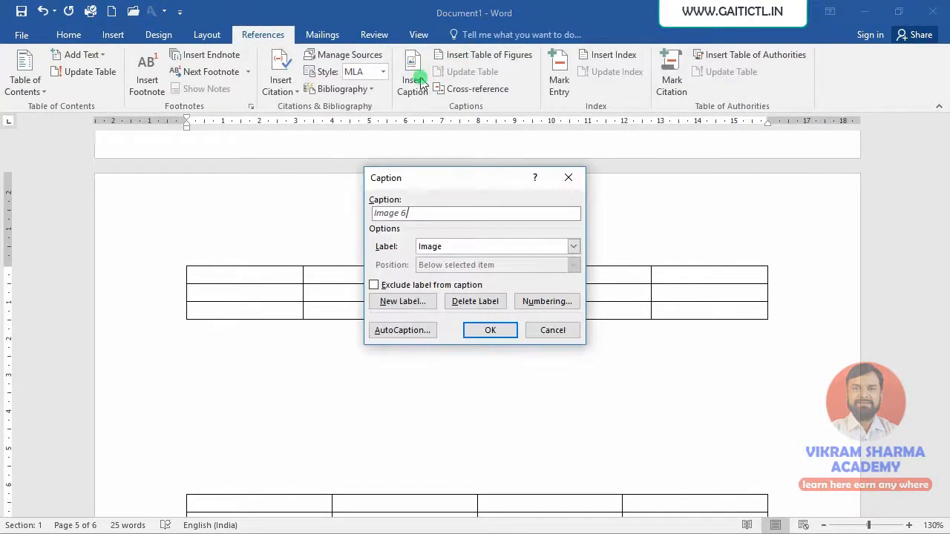
click(443, 247)
click(434, 289)
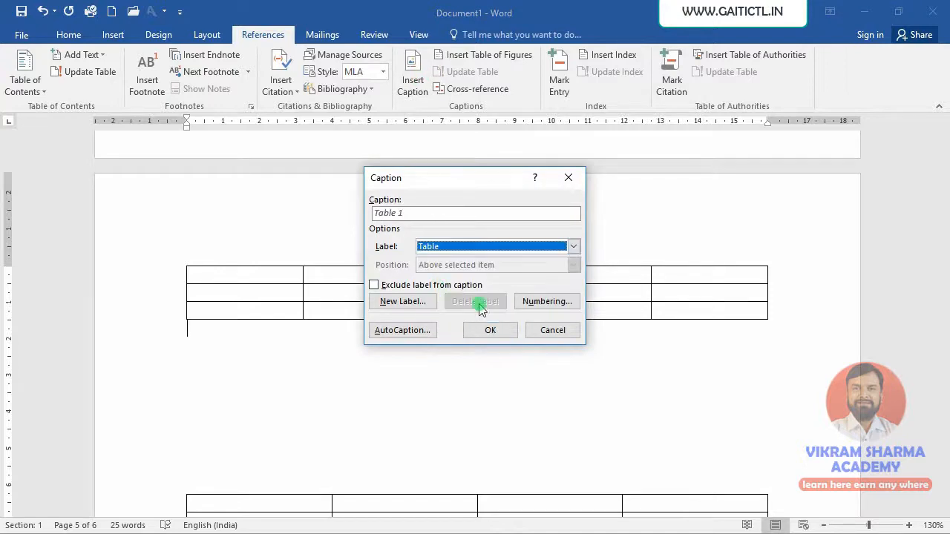
click(490, 330)
Insert the caption Table 2 directly below the four-column, eight-row table
scroll(299, 409, down, 6)
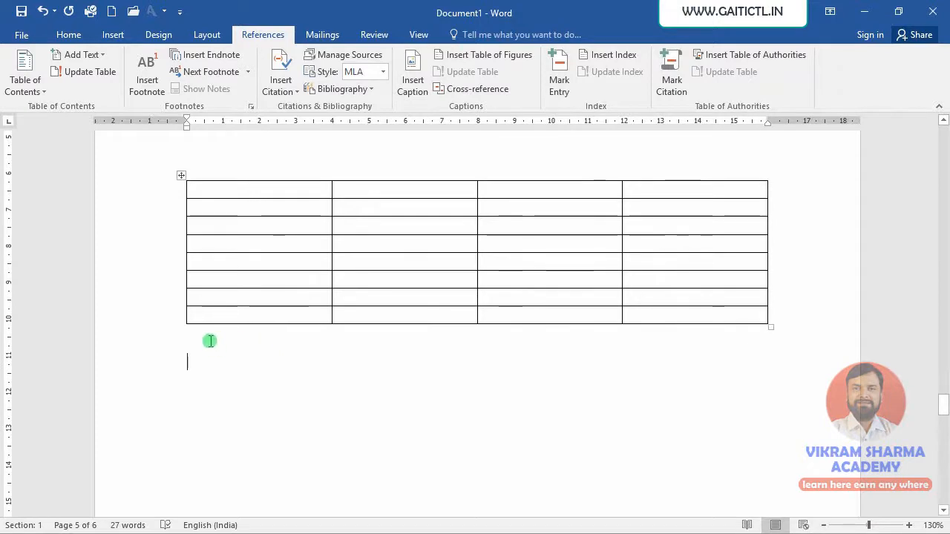
click(420, 86)
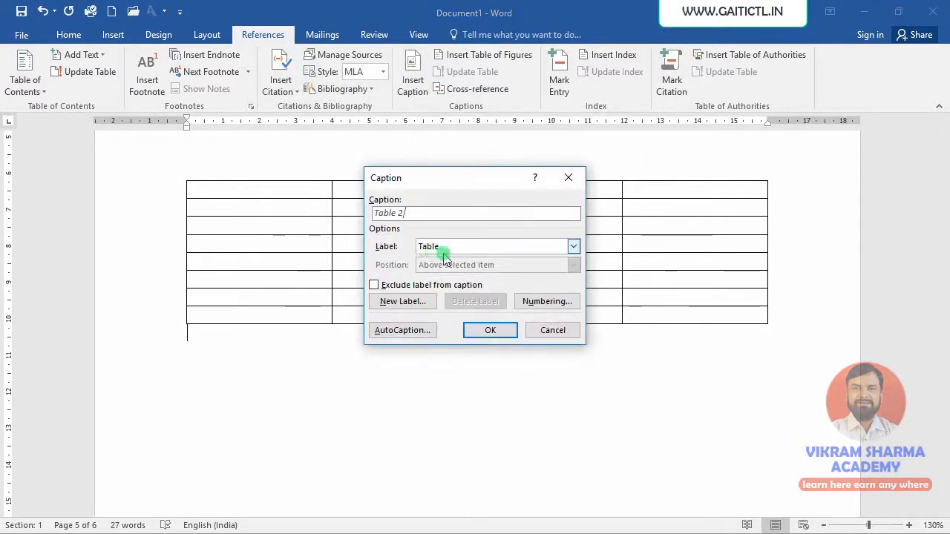
click(482, 330)
Insert the caption Table 3 directly below the eight-column table on the last page
scroll(477, 335, down, 5)
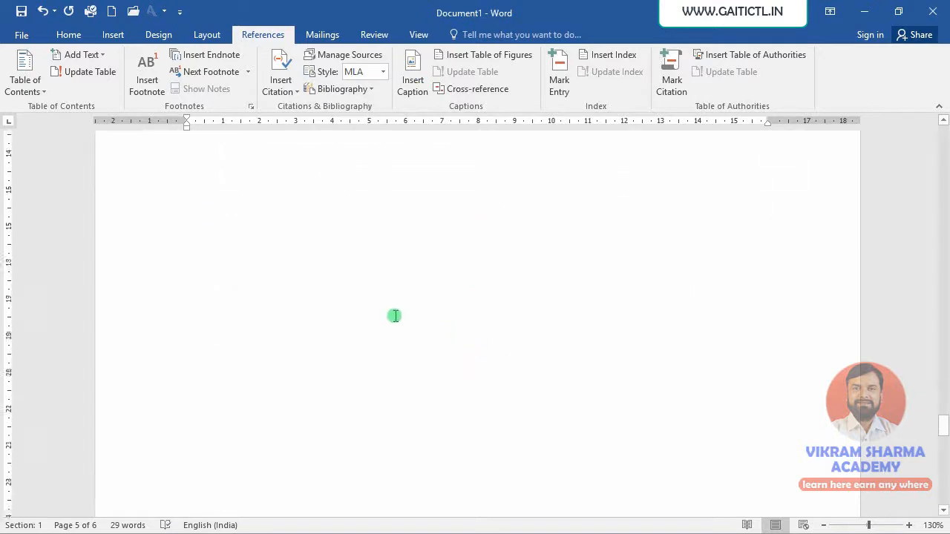
scroll(353, 342, down, 8)
scroll(383, 350, up, 5)
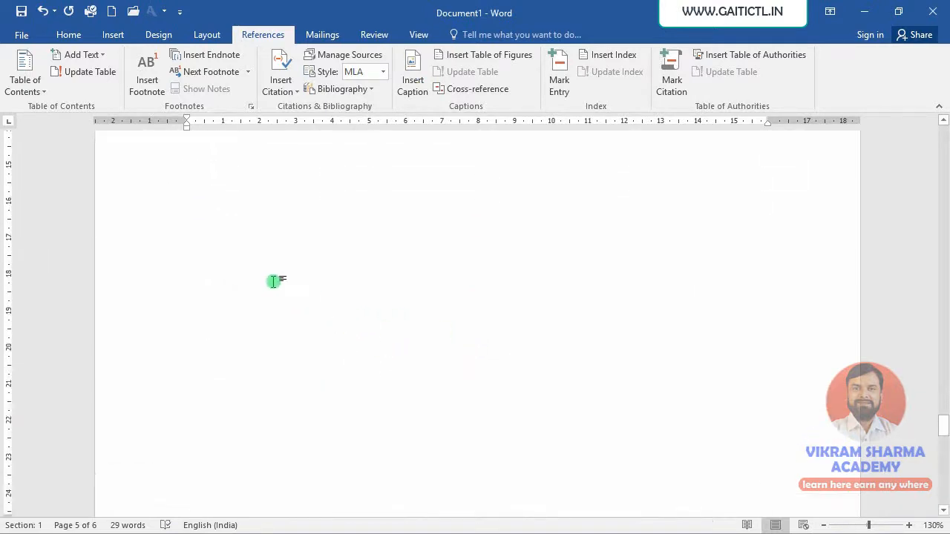
scroll(337, 334, down, 3)
scroll(337, 334, down, 5)
click(273, 282)
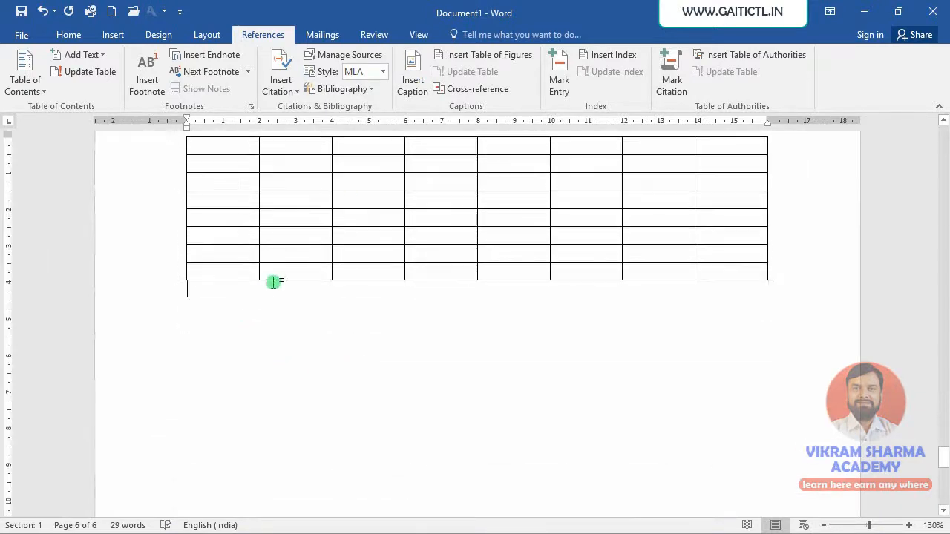
click(413, 88)
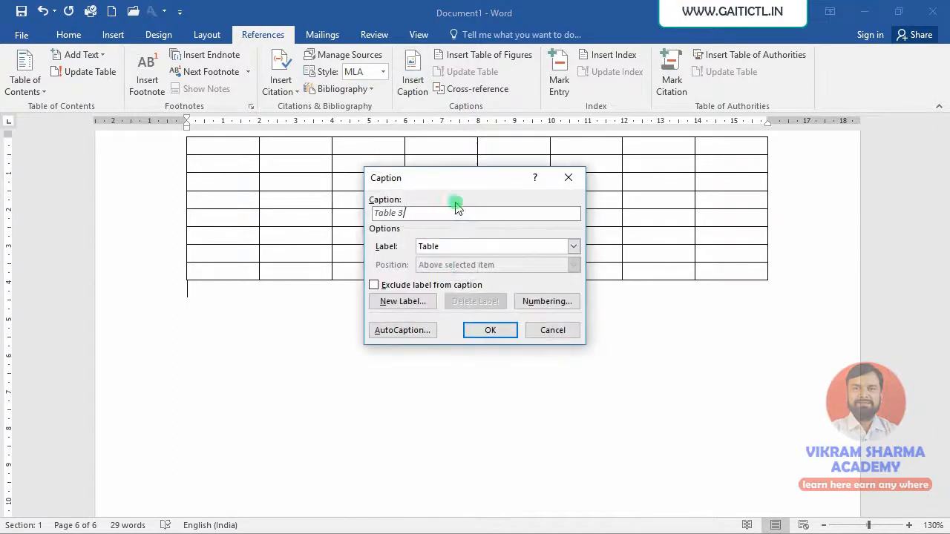
click(486, 330)
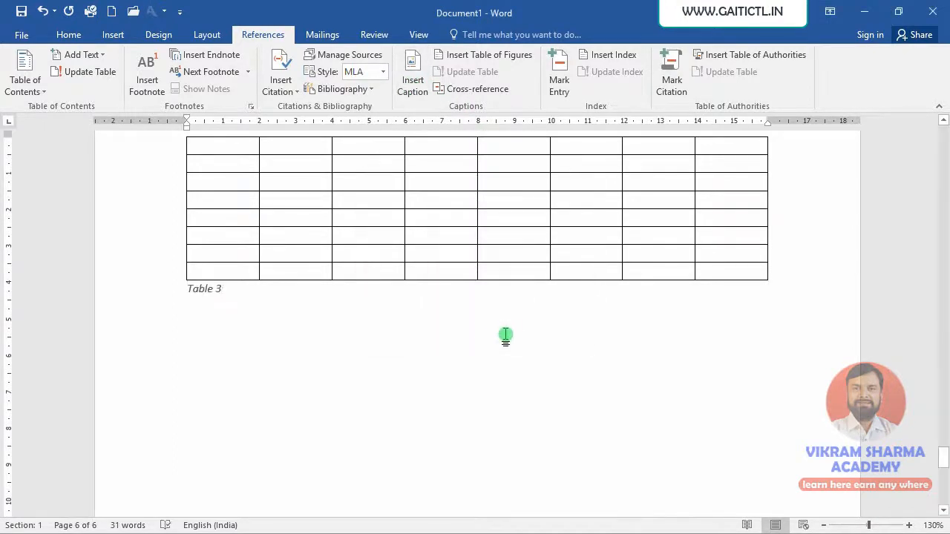
Insert a one-row, four-column table at the top of page 6, above the eight-column table
scroll(505, 335, up, 6)
scroll(497, 314, down, 3)
click(311, 263)
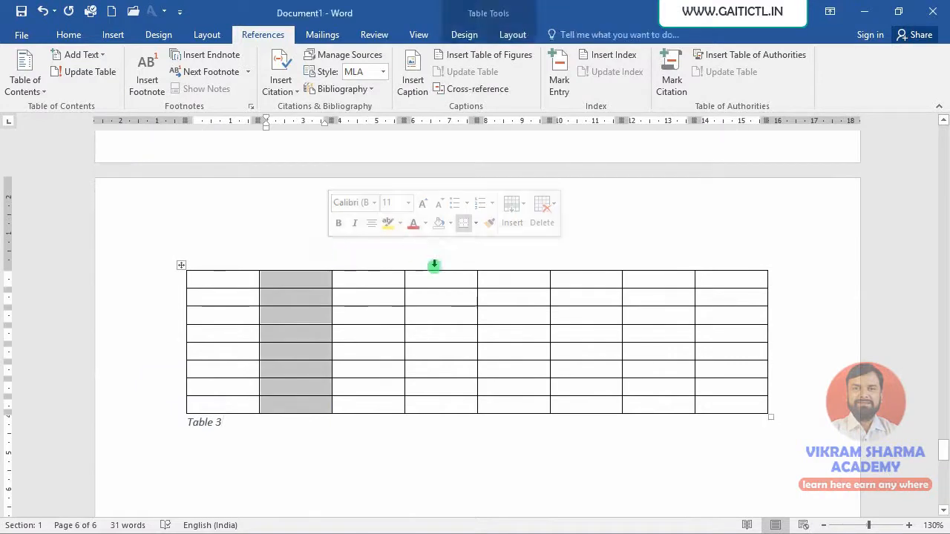
scroll(434, 265, up, 5)
click(313, 235)
scroll(336, 256, up, 4)
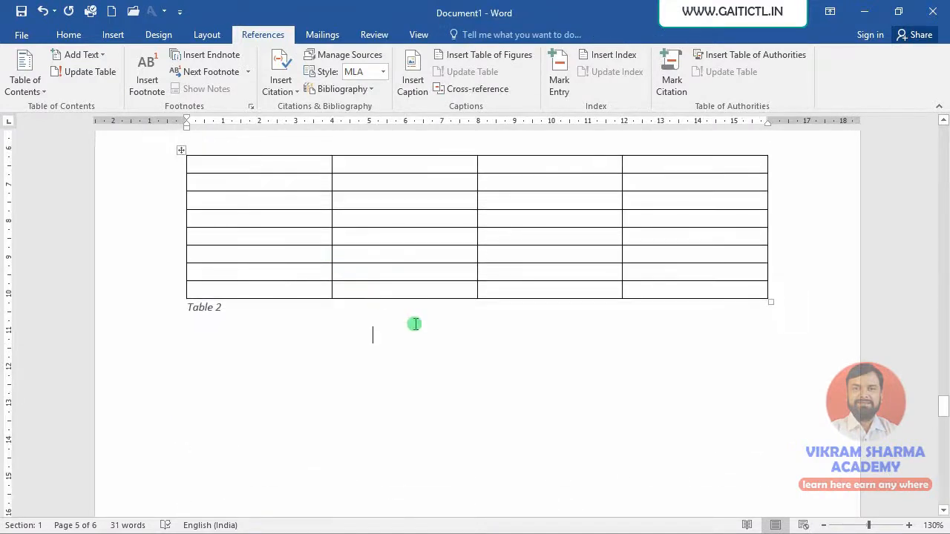
scroll(417, 325, down, 8)
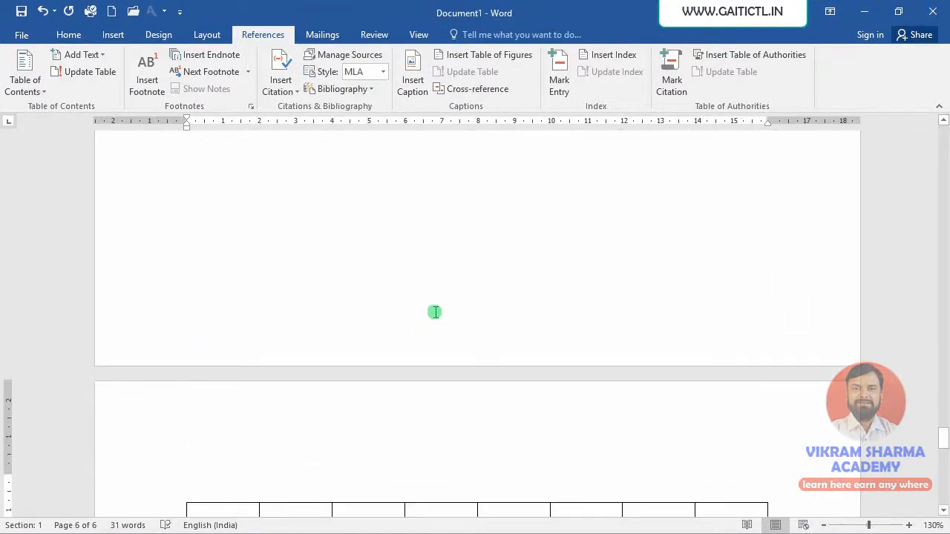
click(113, 34)
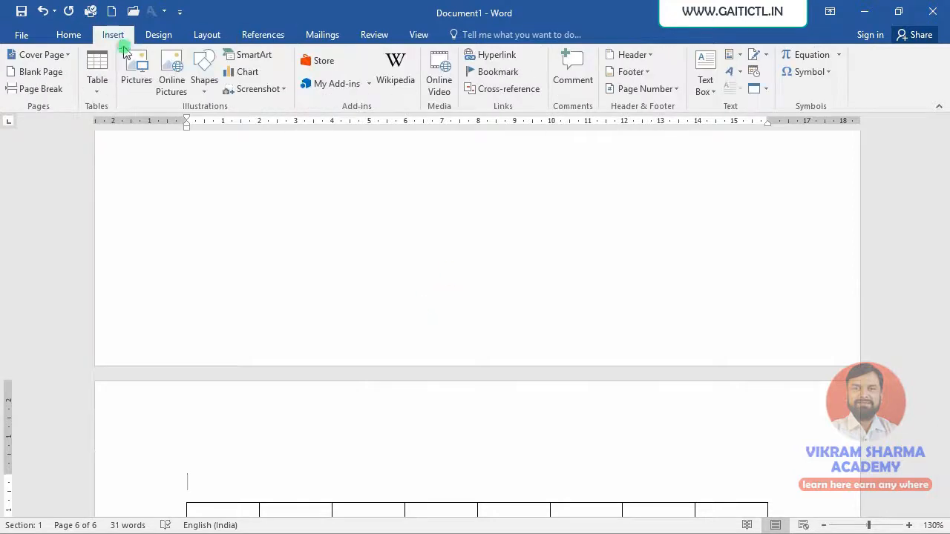
click(95, 80)
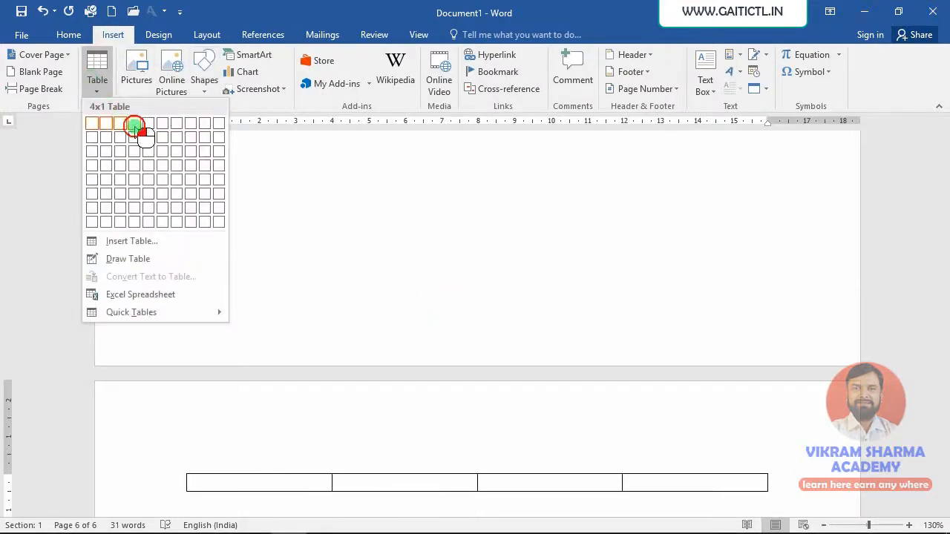
click(136, 126)
Caption the one-row table as Table 3 and insert a page break before the eight-column table
scroll(299, 174, down, 3)
click(236, 330)
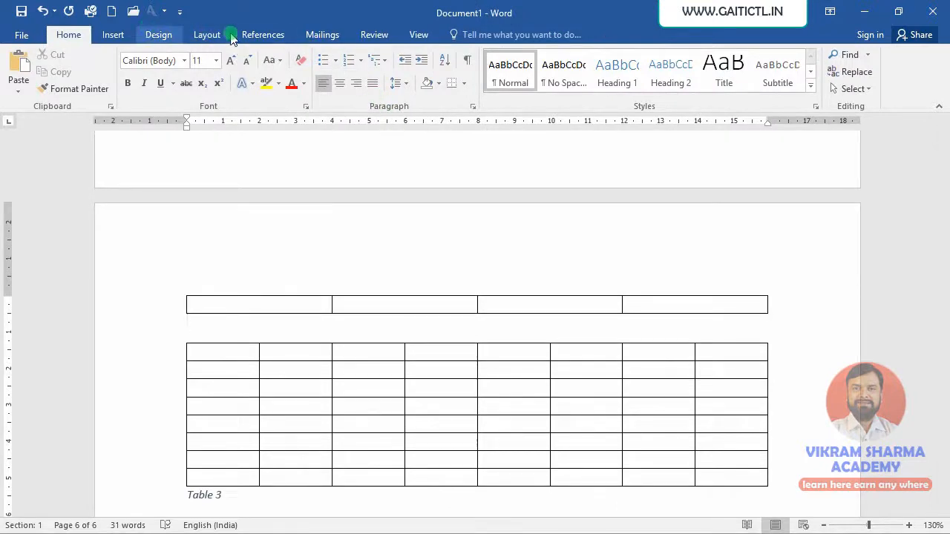
click(263, 35)
click(423, 88)
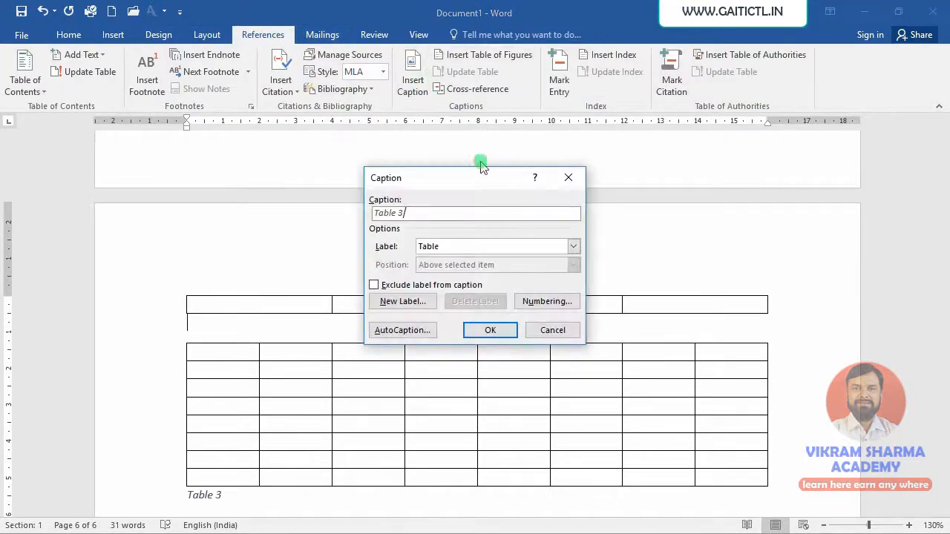
click(491, 331)
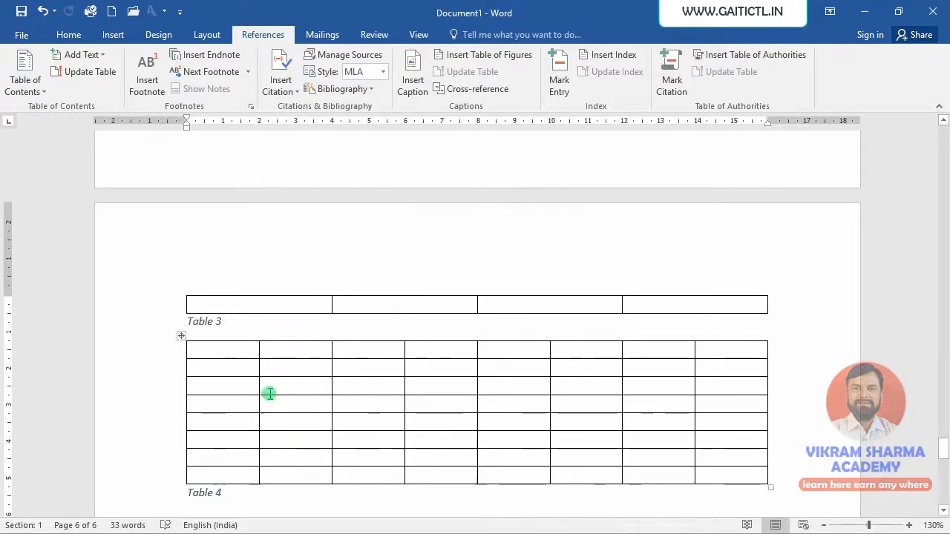
scroll(325, 409, up, 5)
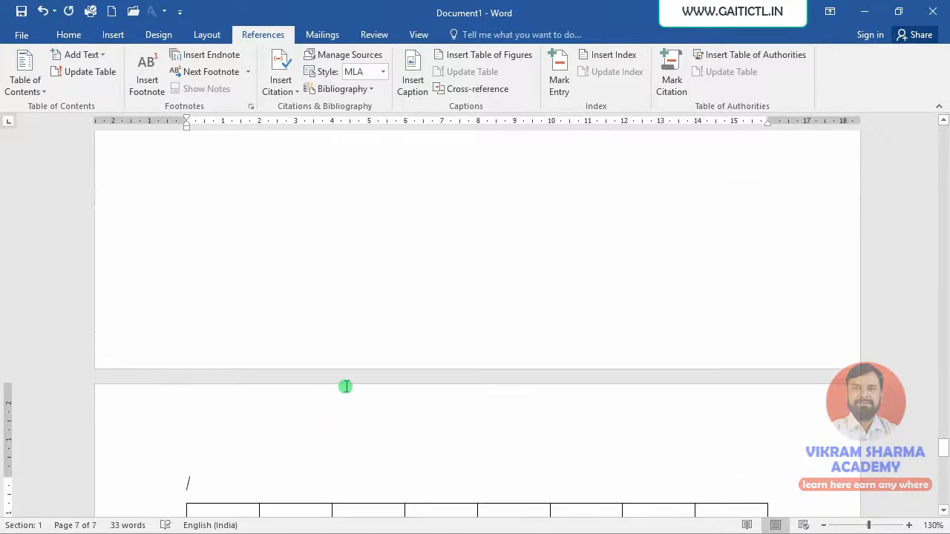
Insert a table of figures for the Table caption label on page 1, a few lines below the image list
key(ctrl+Home)
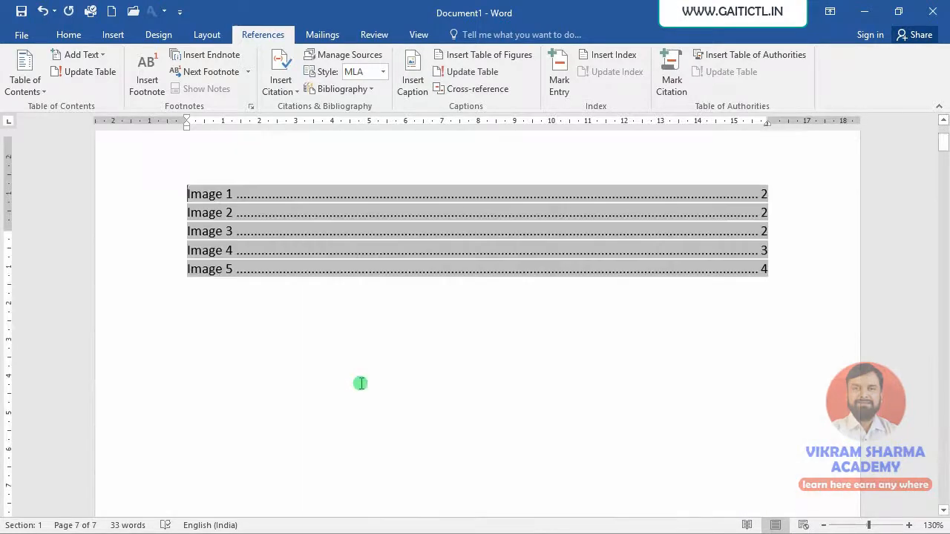
scroll(362, 383, down, 2)
click(312, 374)
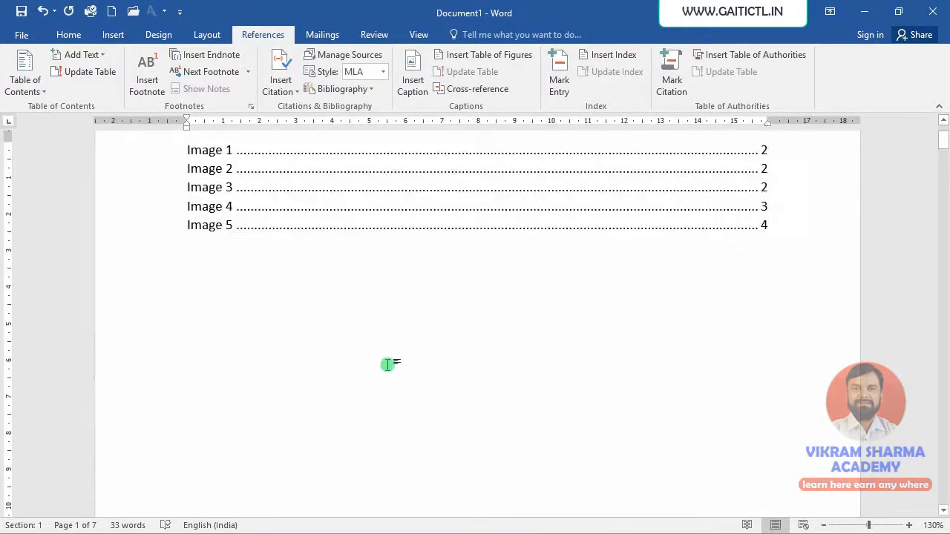
key(Delete)
key(ctrl+z)
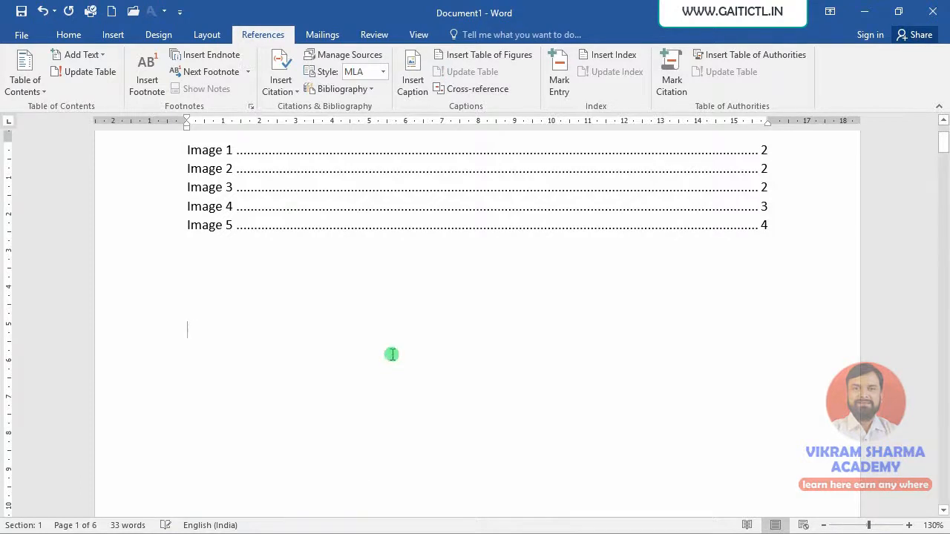
scroll(236, 312, up, 5)
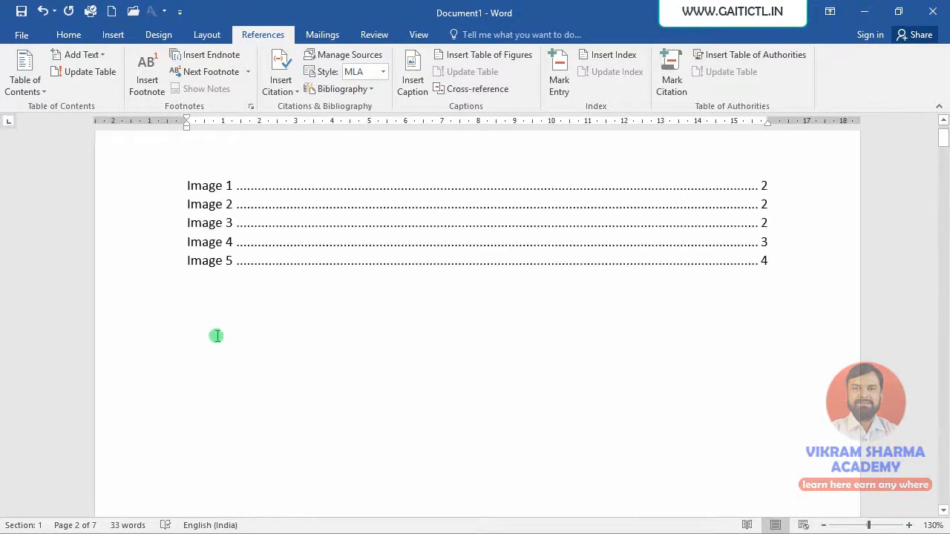
click(493, 58)
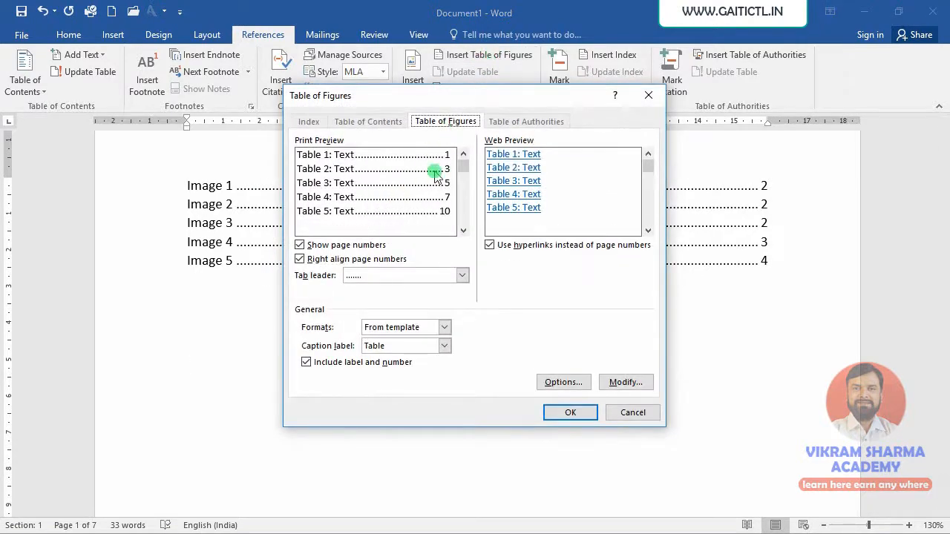
click(565, 414)
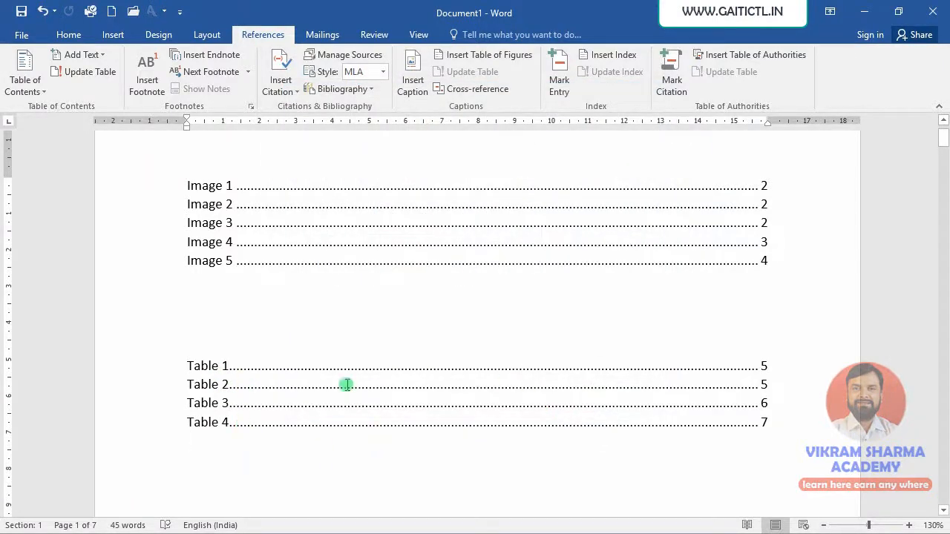
click(325, 387)
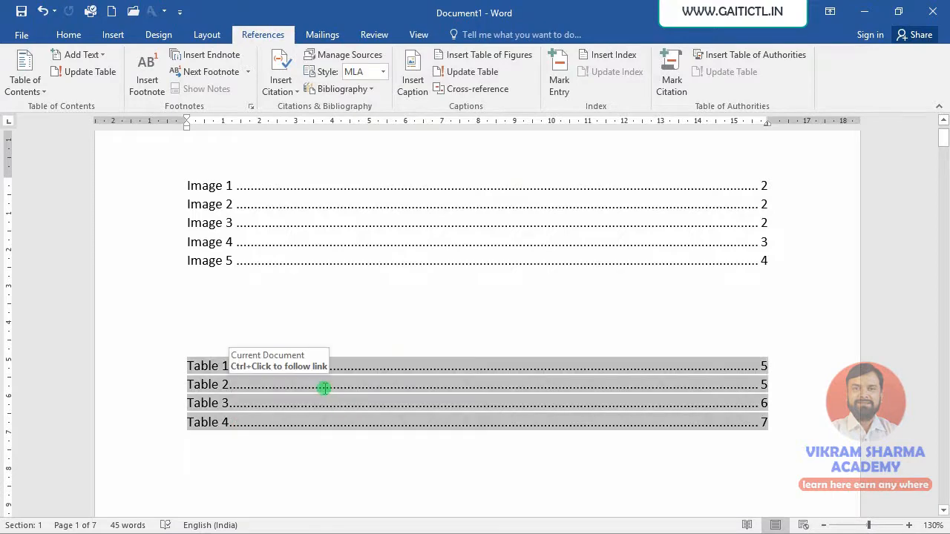
click(466, 61)
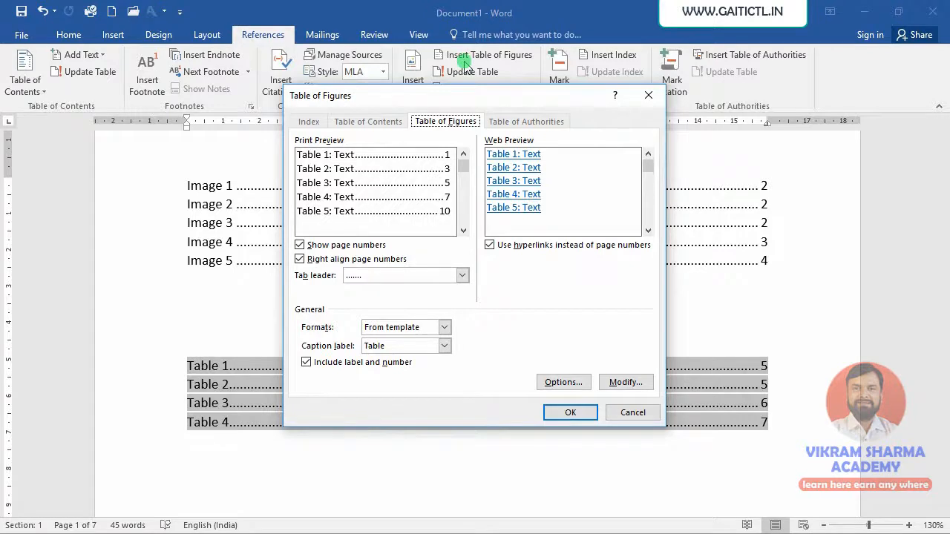
key(Escape)
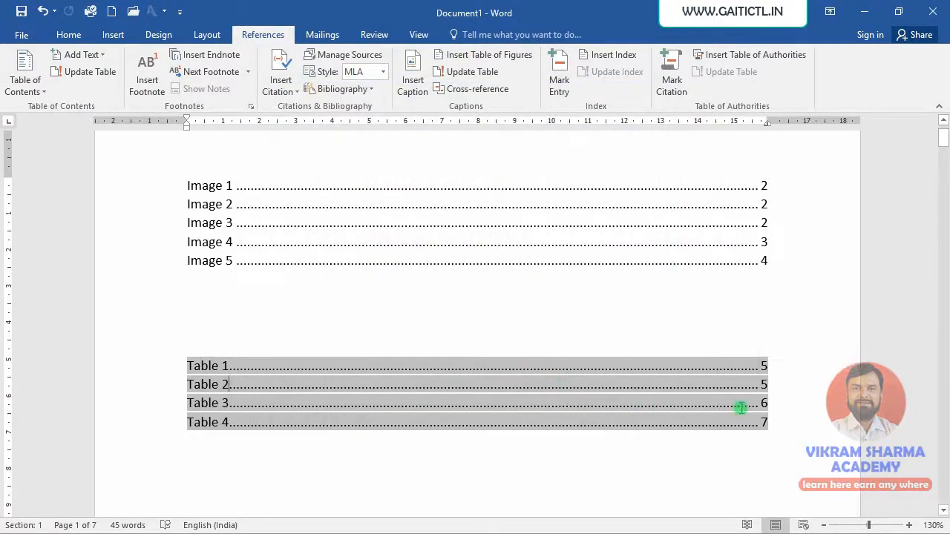
Follow the Table 4 entry's link in the list of tables to its caption in the document
click(657, 454)
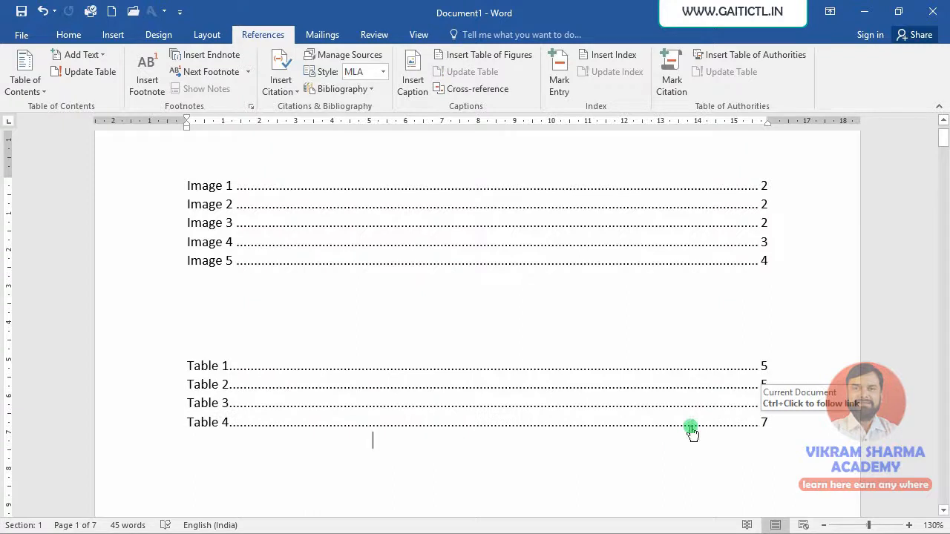
ctrl+click(690, 429)
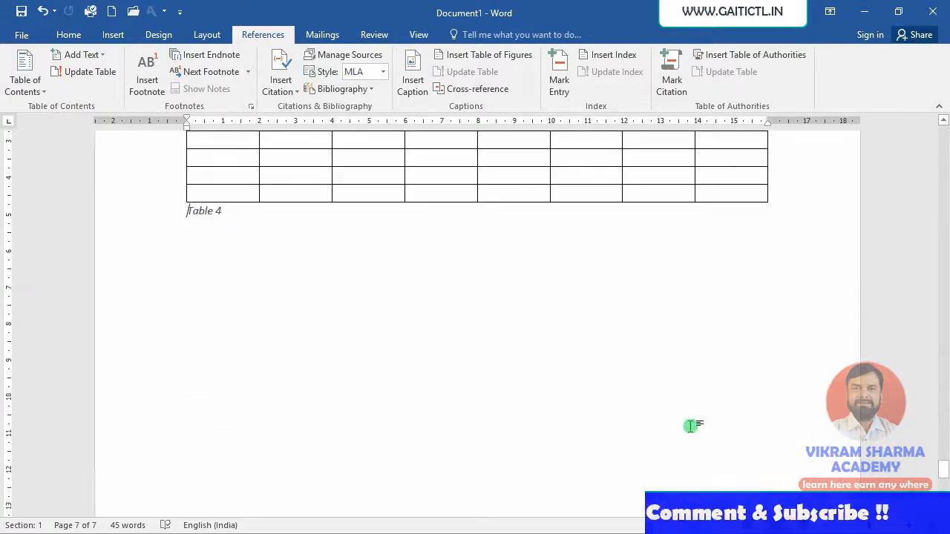